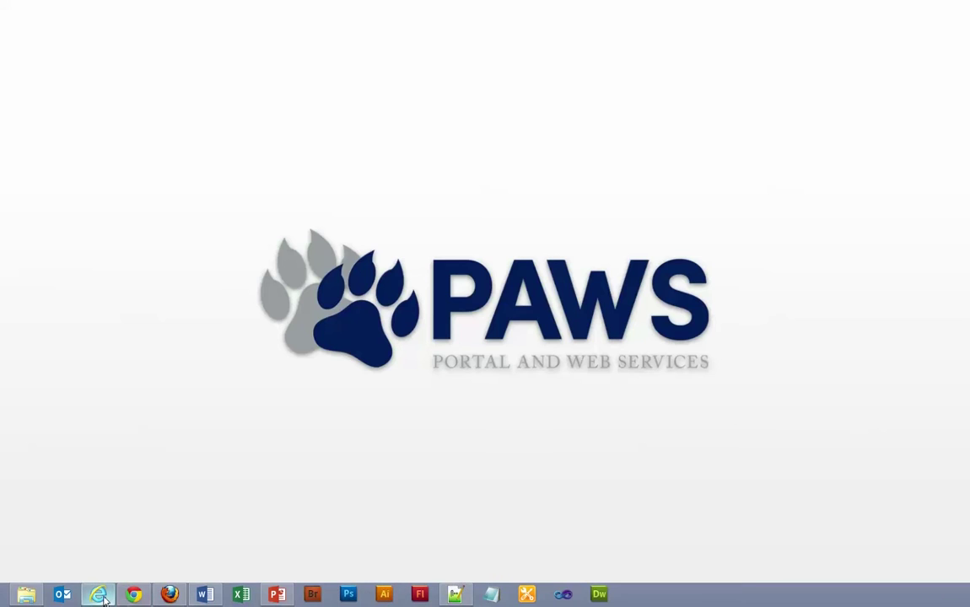
Open the AVID Dev Home Page in Internet Explorer and check it out for editing.
click(98, 595)
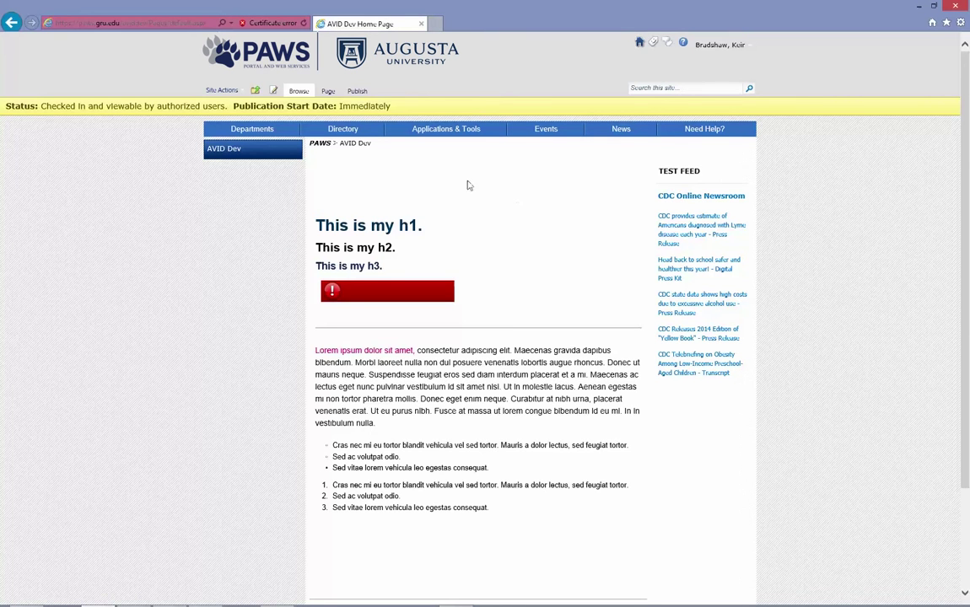
click(274, 91)
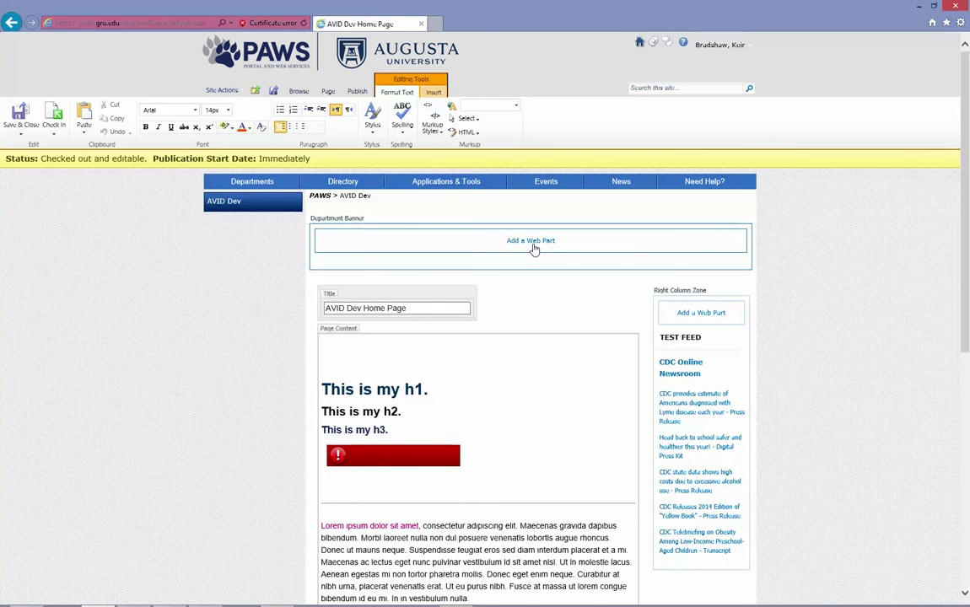
Scroll through the editable page, placing the caret in the content's list and first line.
scroll(826, 288, down, 3)
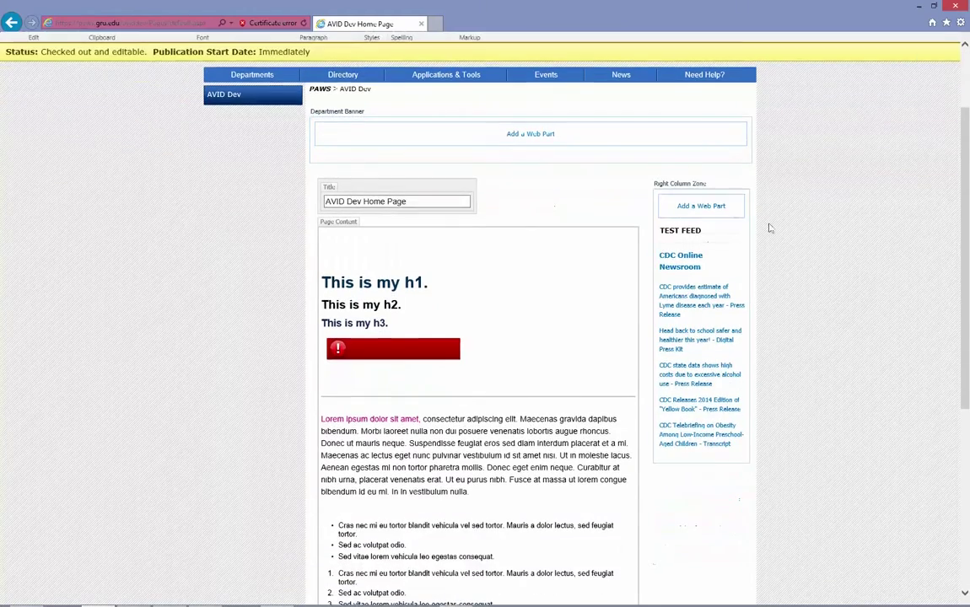
scroll(706, 221, down, 9)
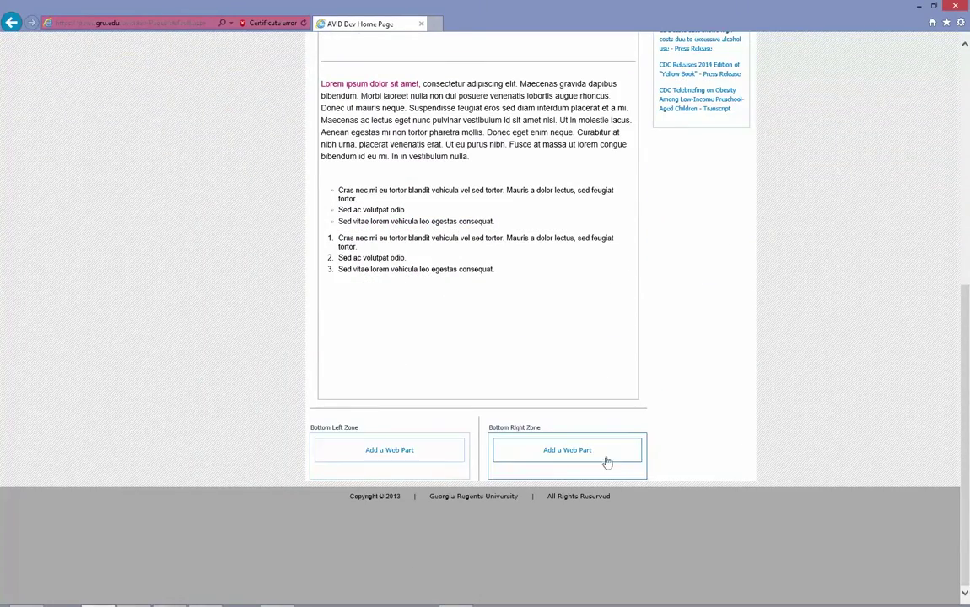
scroll(751, 392, up, 8)
scroll(752, 394, down, 1)
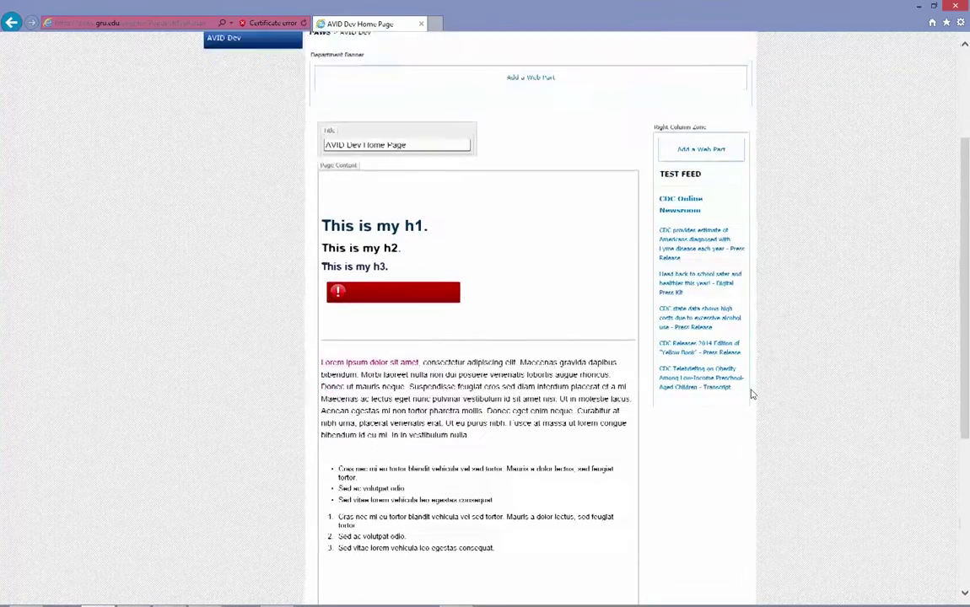
scroll(438, 418, down, 5)
click(556, 381)
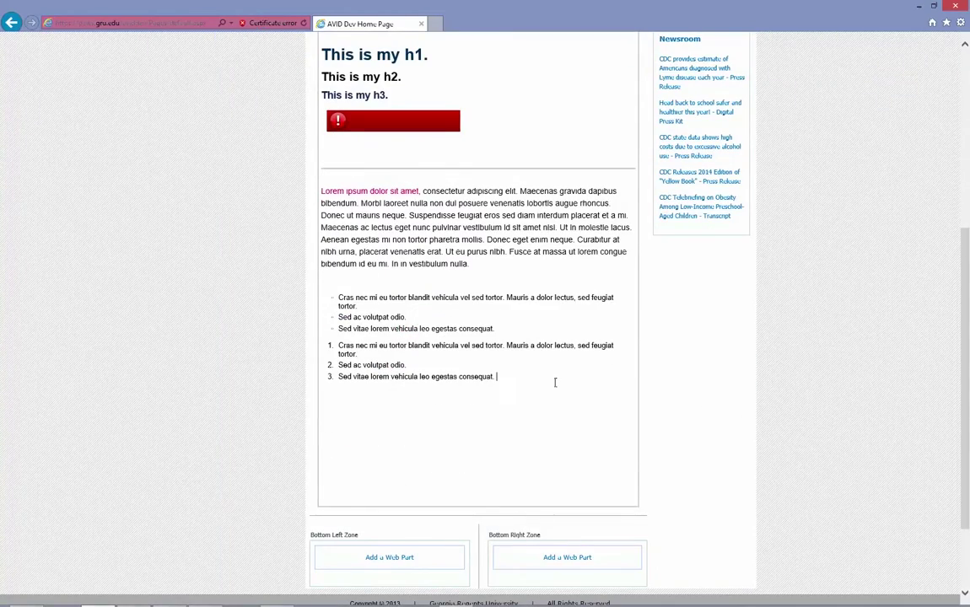
scroll(515, 305, up, 9)
click(450, 347)
Open the Add a Web Part gallery for the Bottom Left Zone.
scroll(520, 391, down, 6)
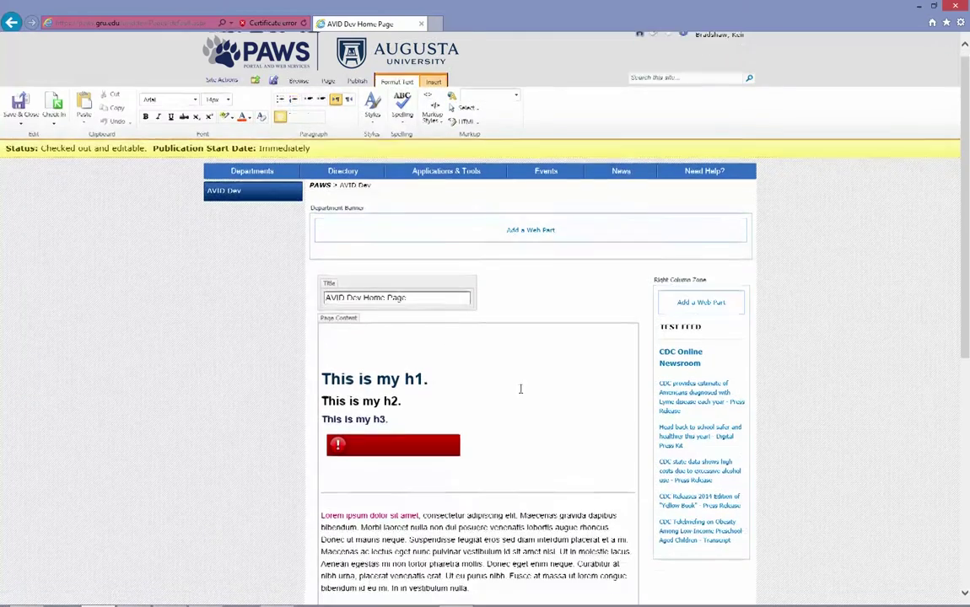
scroll(522, 387, up, 5)
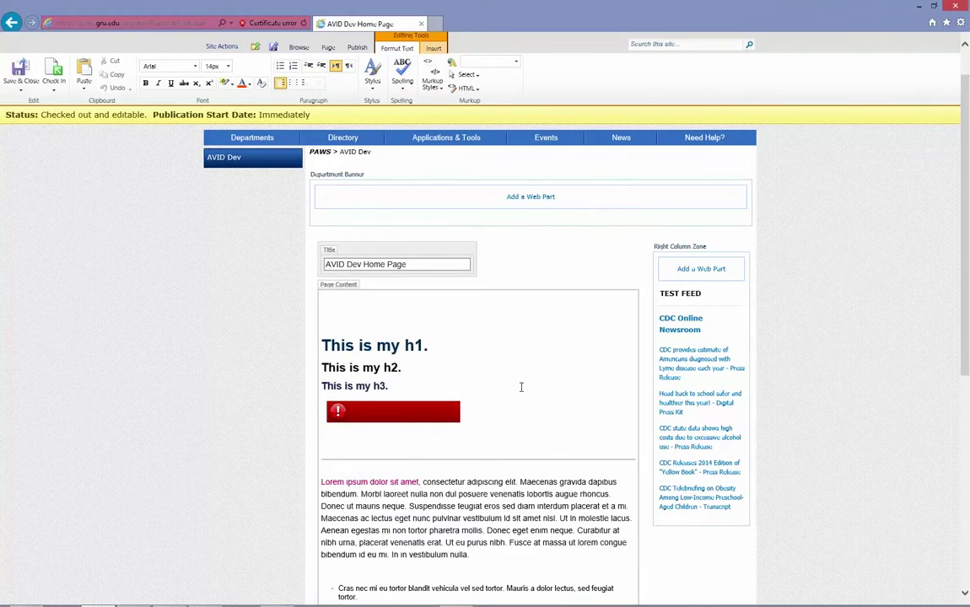
scroll(521, 387, up, 1)
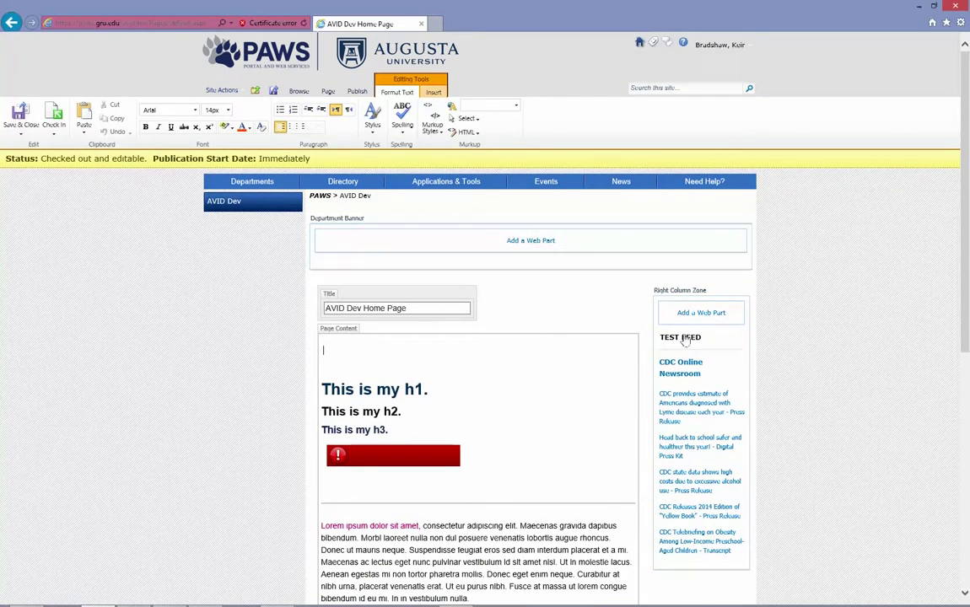
scroll(689, 385, down, 8)
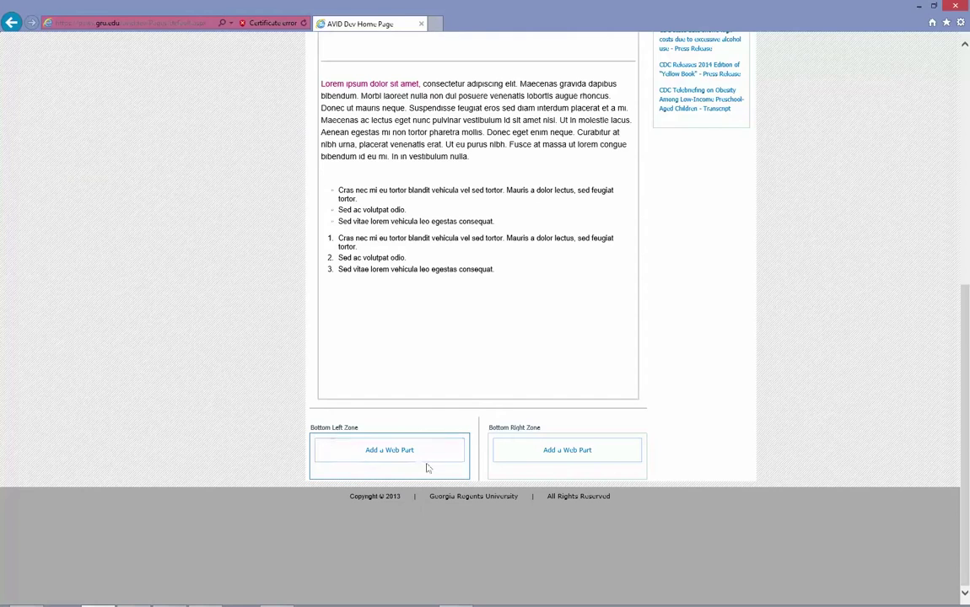
click(396, 451)
scroll(577, 447, up, 3)
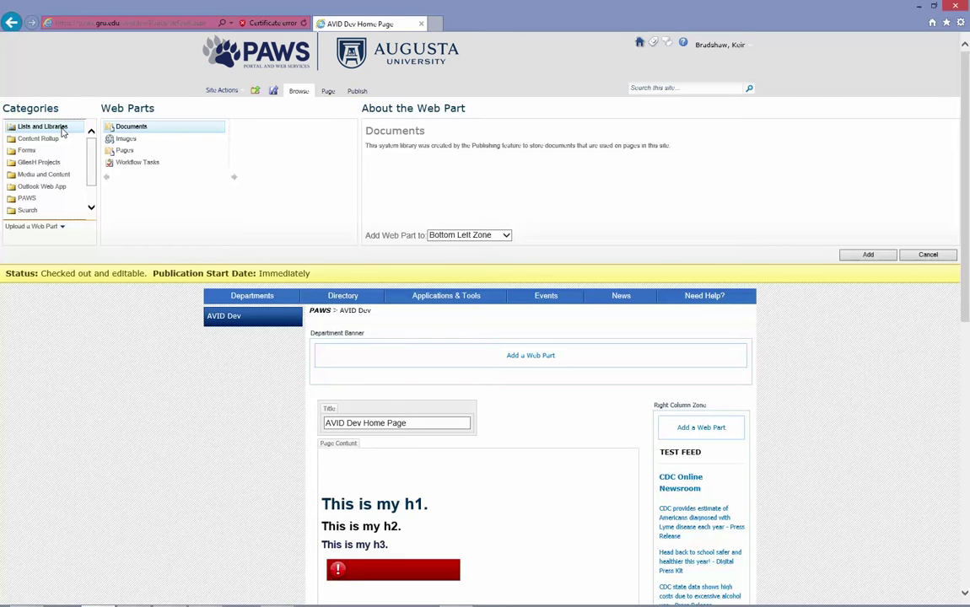
Browse the Forms and GilesH Projects categories, then show the Media and Content web parts.
click(24, 149)
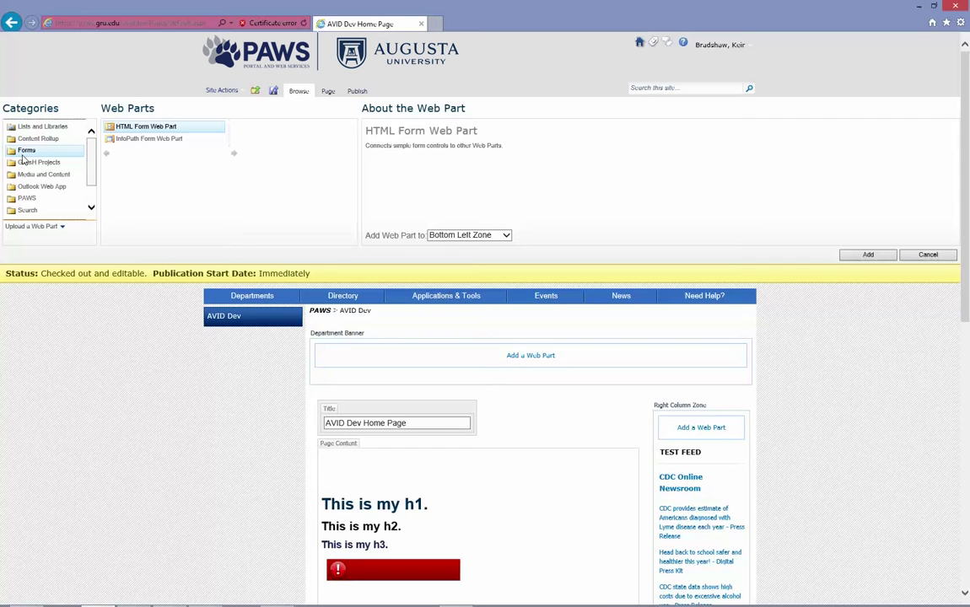
click(31, 164)
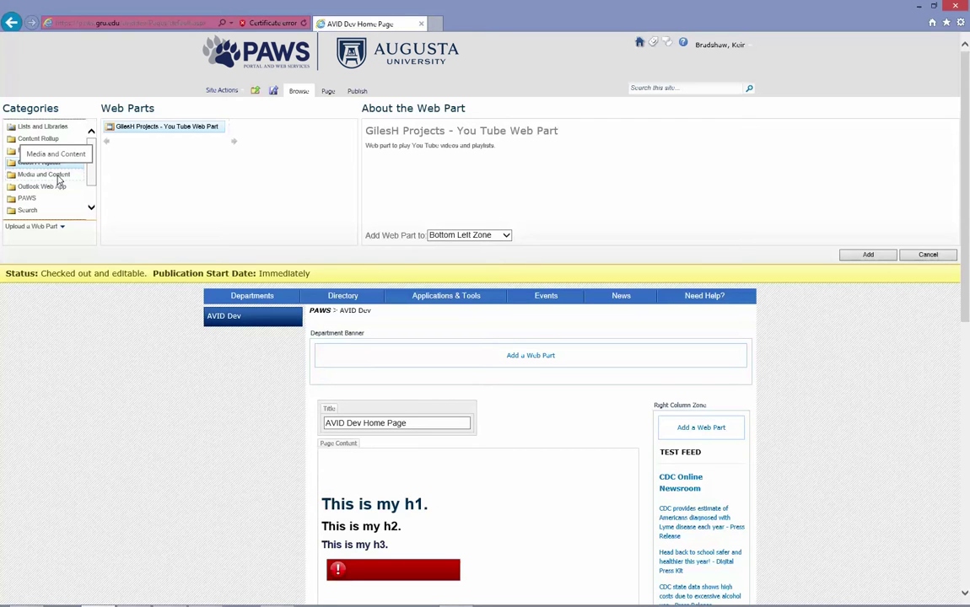
click(59, 177)
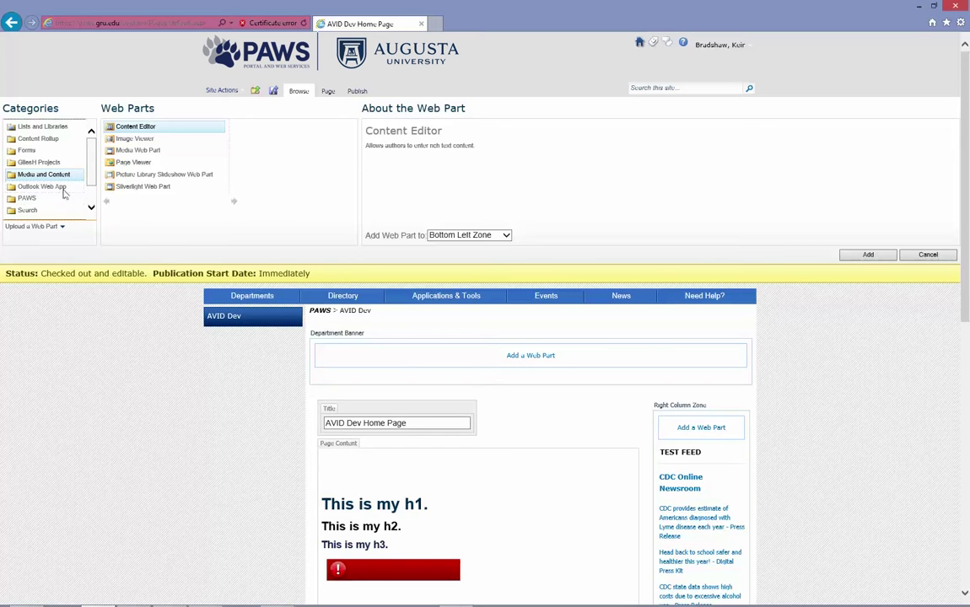
scroll(91, 174, down, 1)
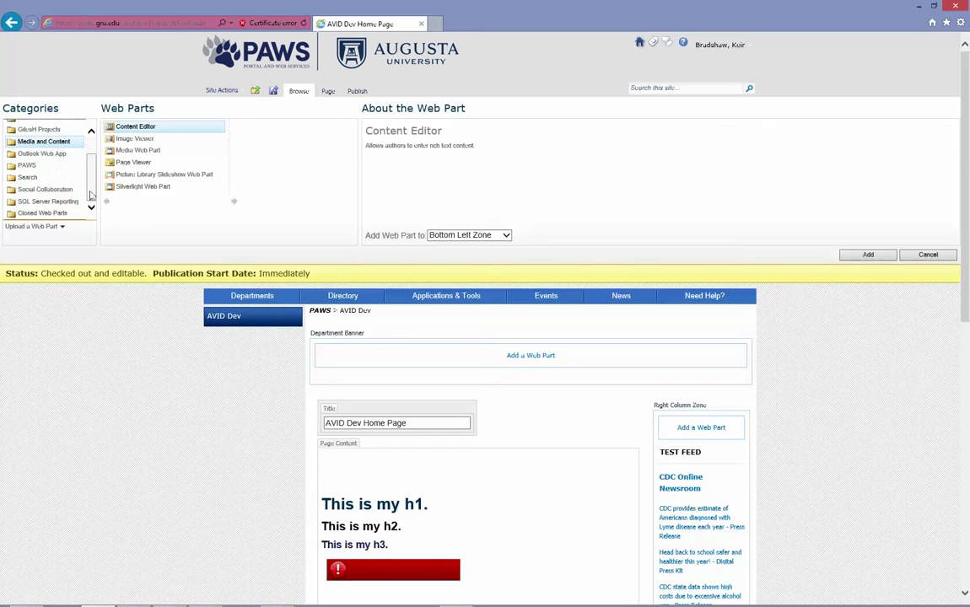
click(51, 213)
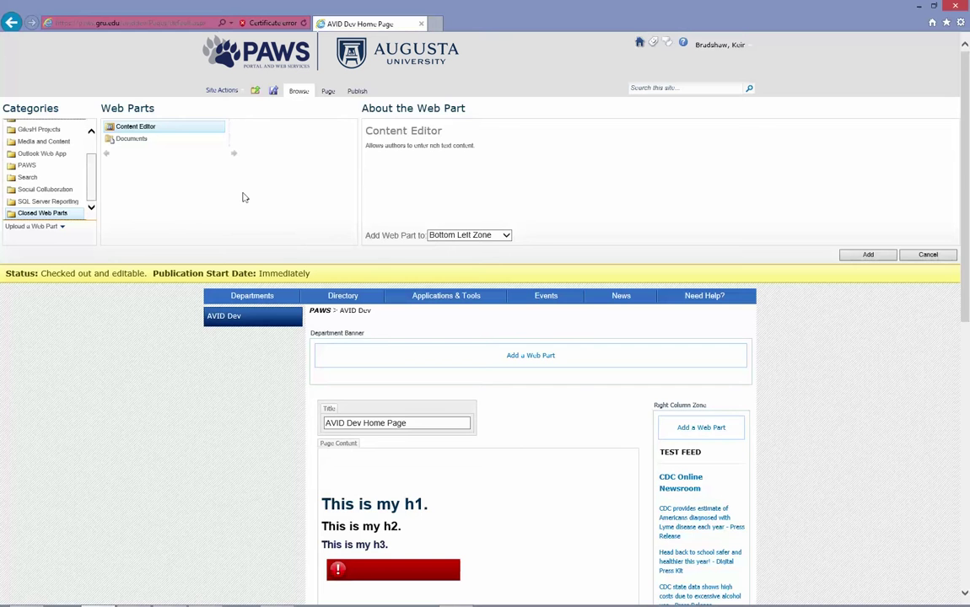
scroll(89, 160, up, 2)
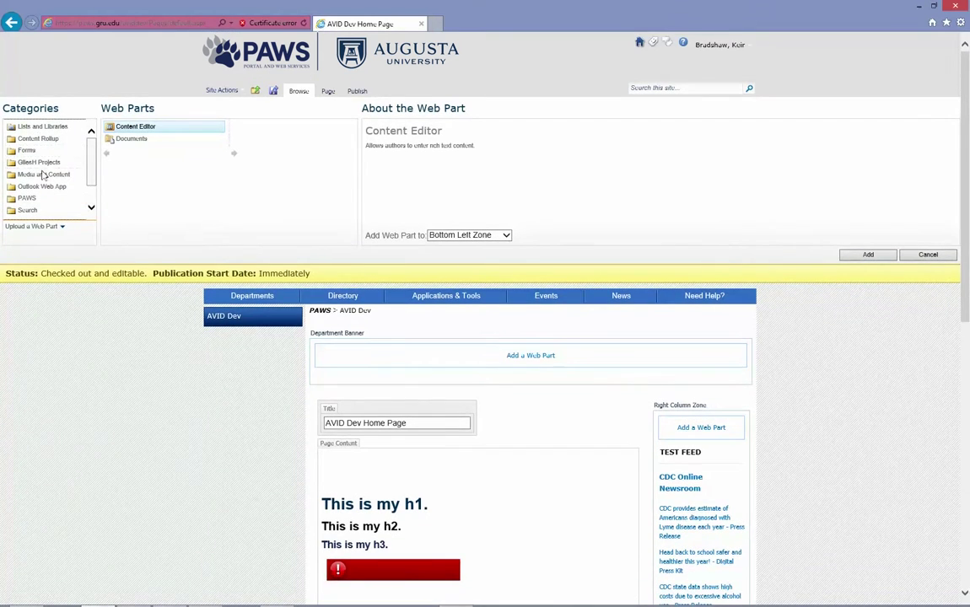
click(39, 173)
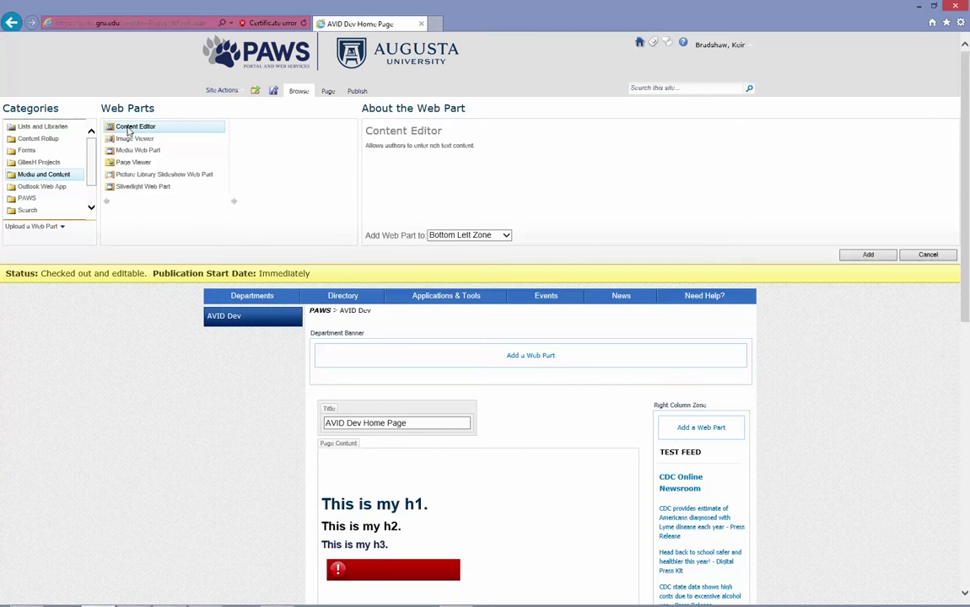
Add a Content Editor to the Bottom Left Zone containing the text 'Add my Content.'.
click(860, 256)
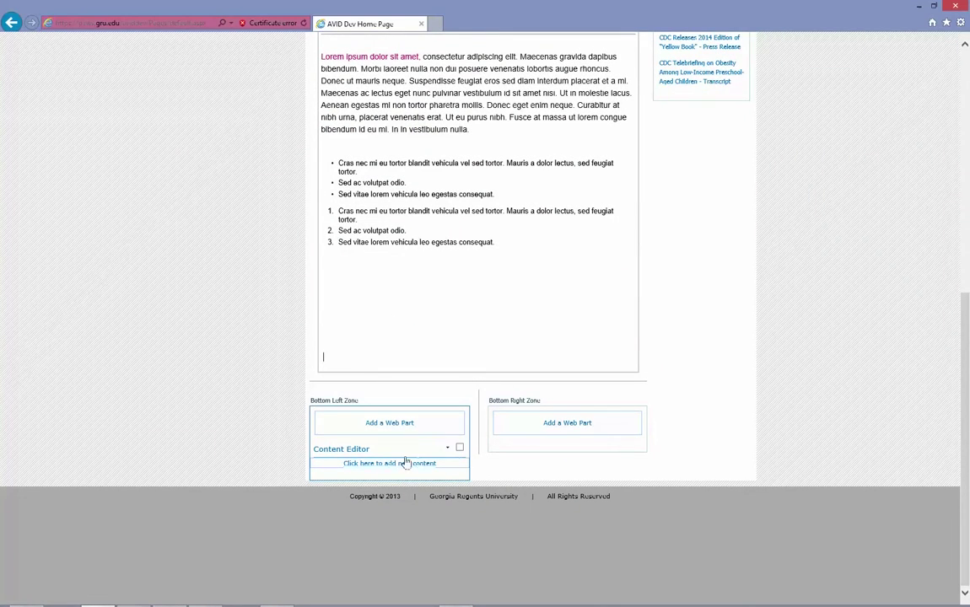
click(388, 463)
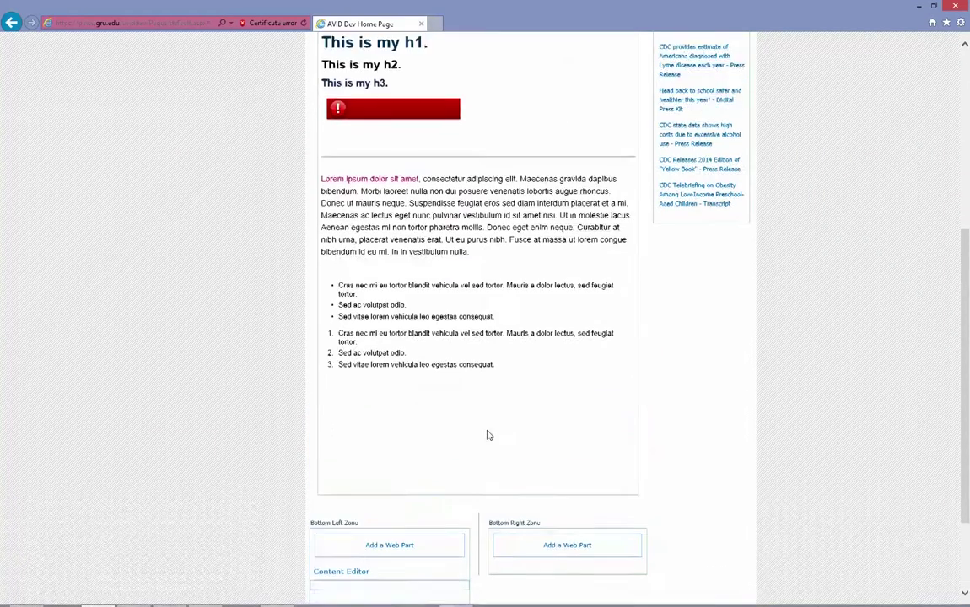
text(Ad)
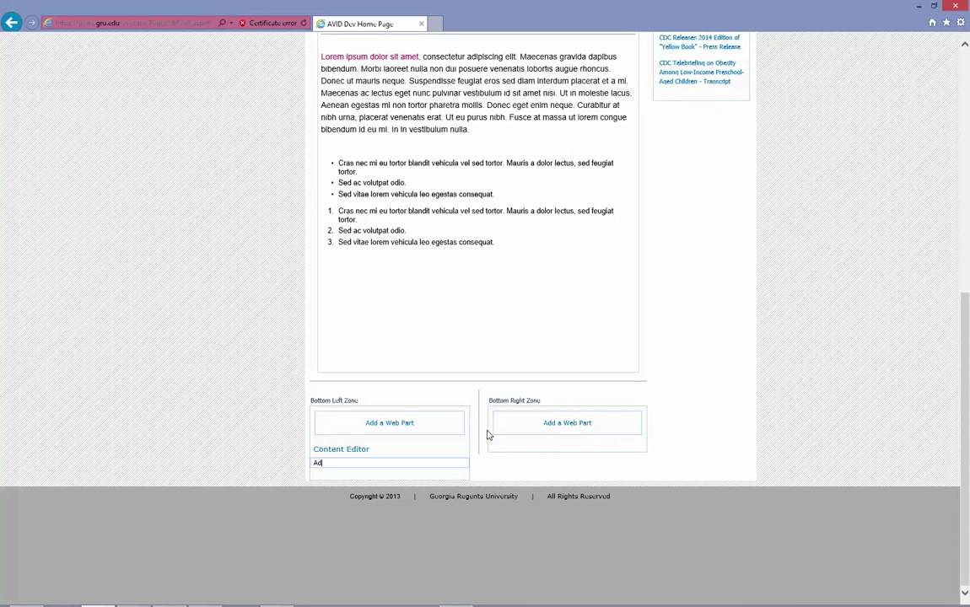
text(d my Content.)
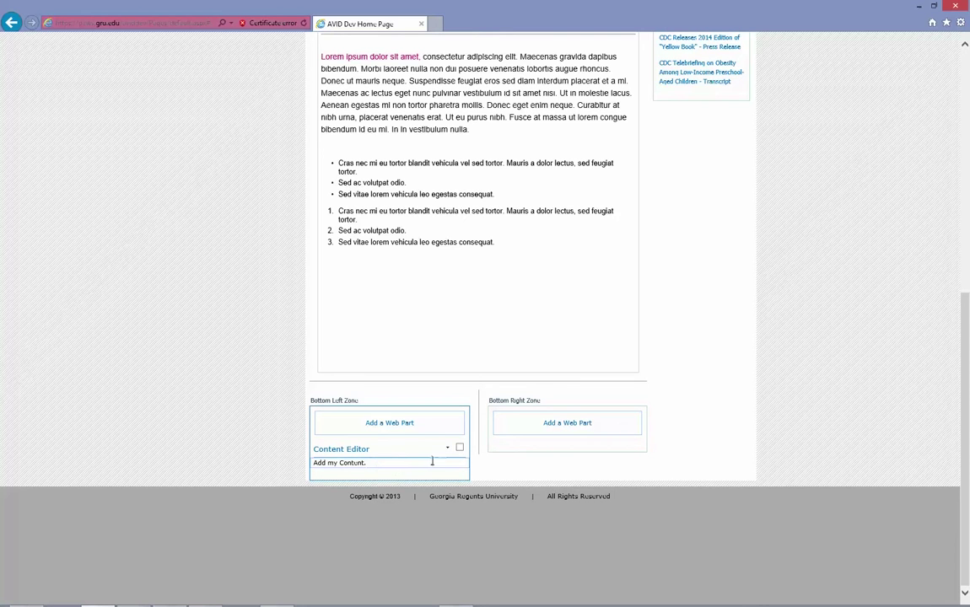
Save the page and switch it back into edit mode.
click(448, 452)
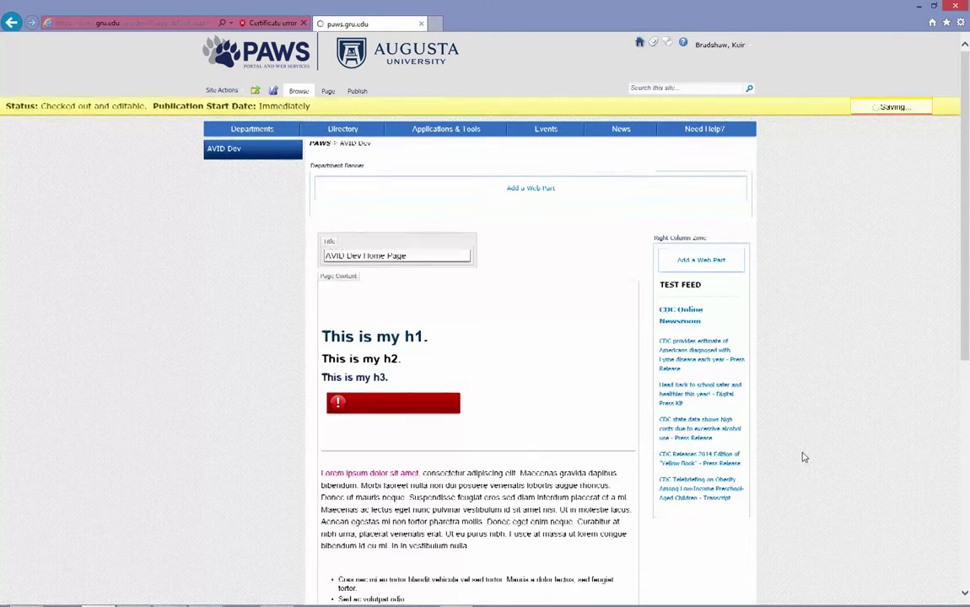
scroll(759, 426, down, 3)
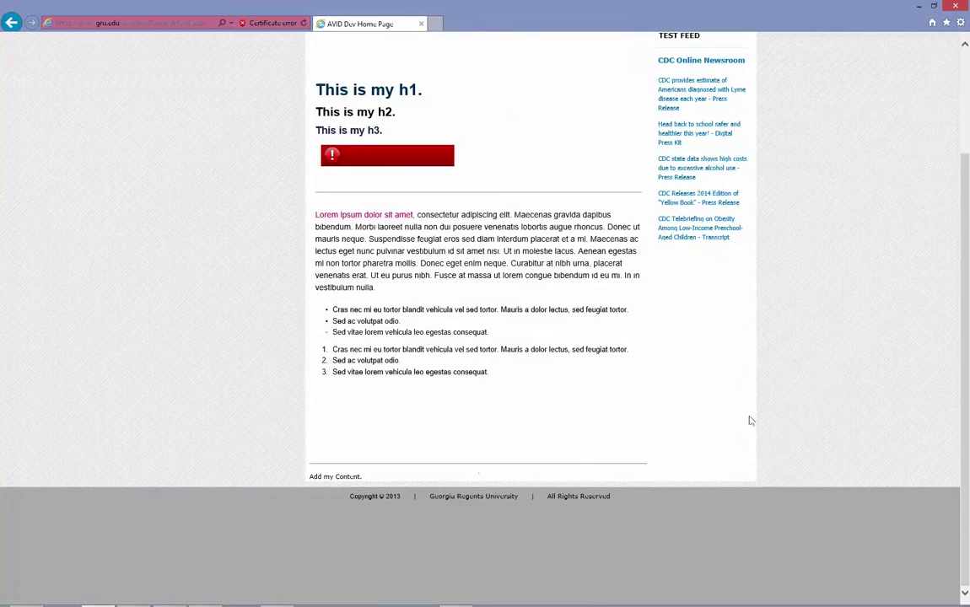
click(350, 475)
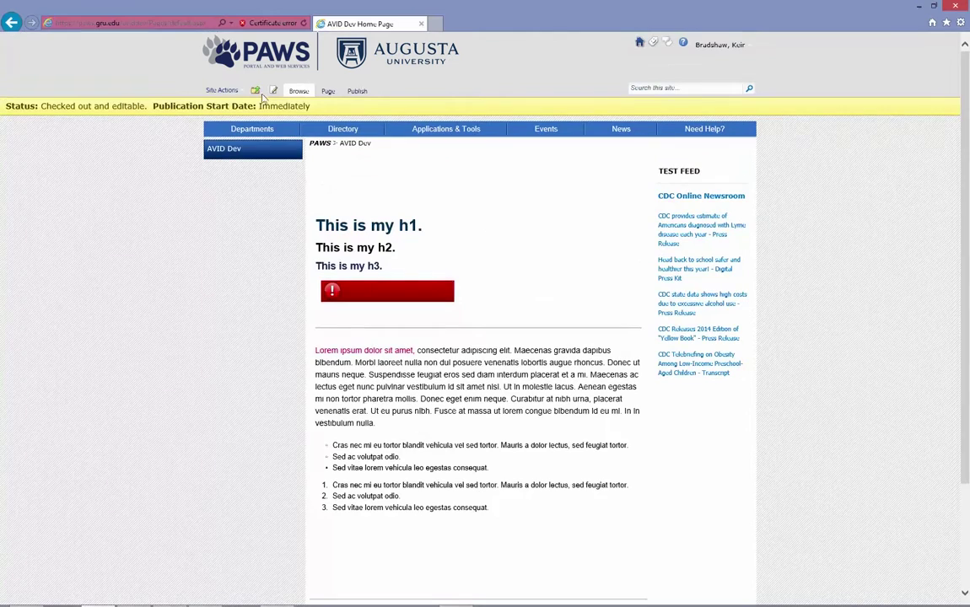
Select the bottom-left Content Editor and open its HTML source editor.
click(273, 90)
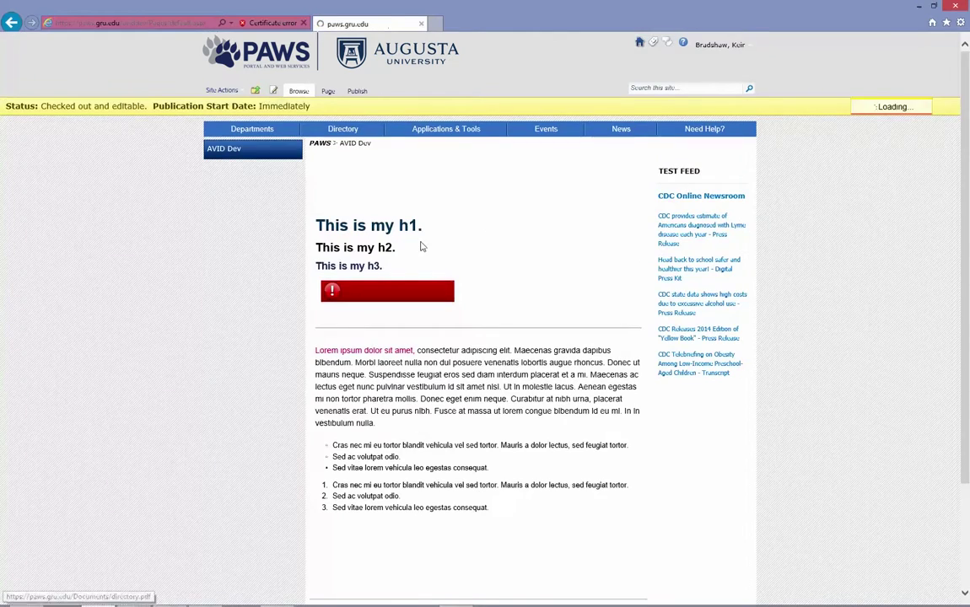
scroll(422, 247, down, 3)
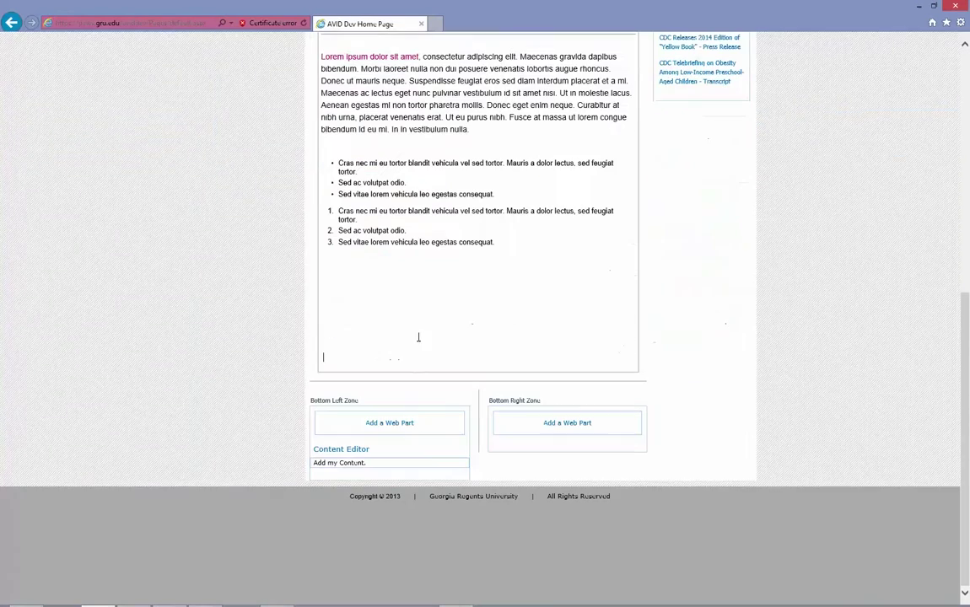
click(390, 463)
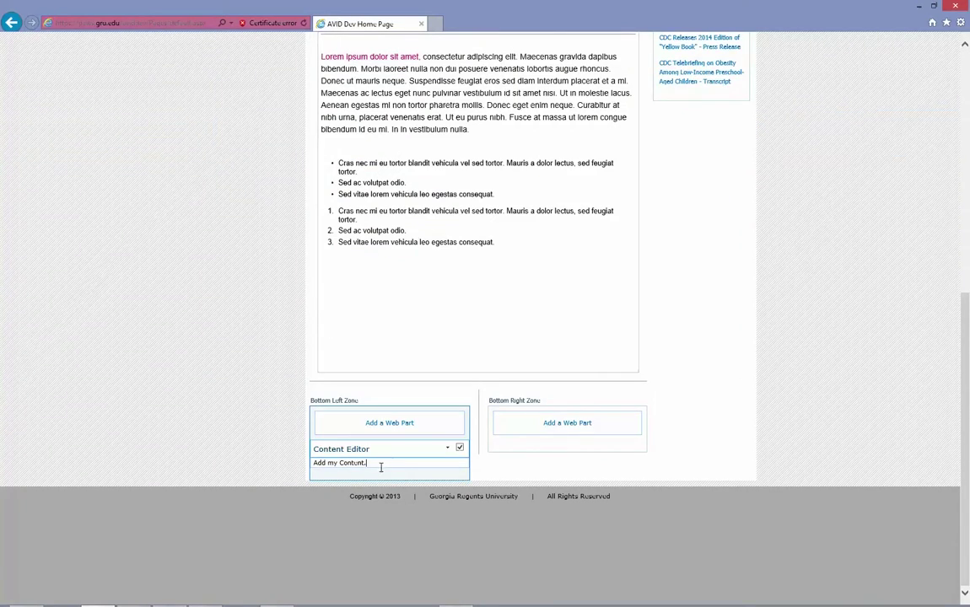
scroll(465, 358, up, 6)
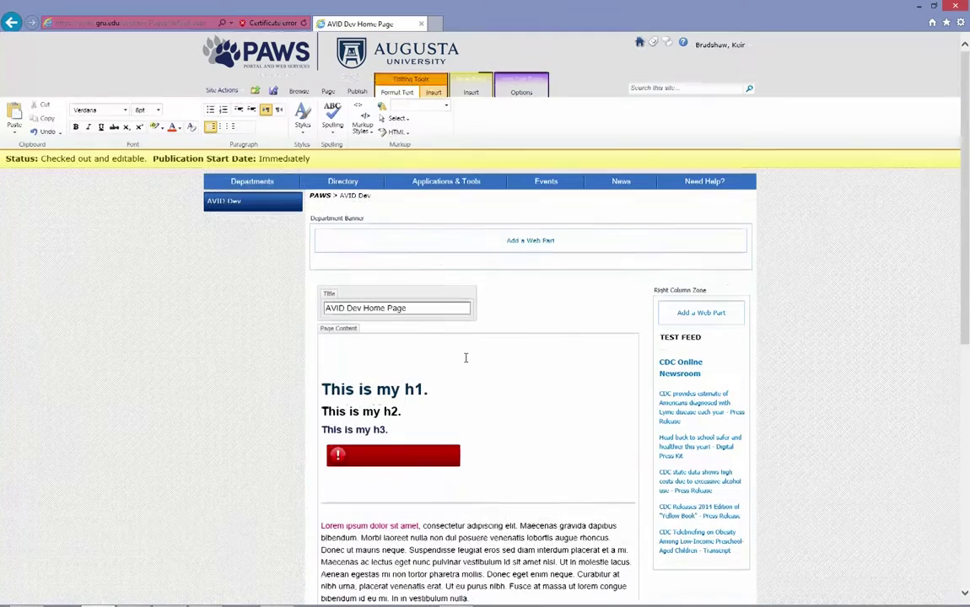
click(395, 132)
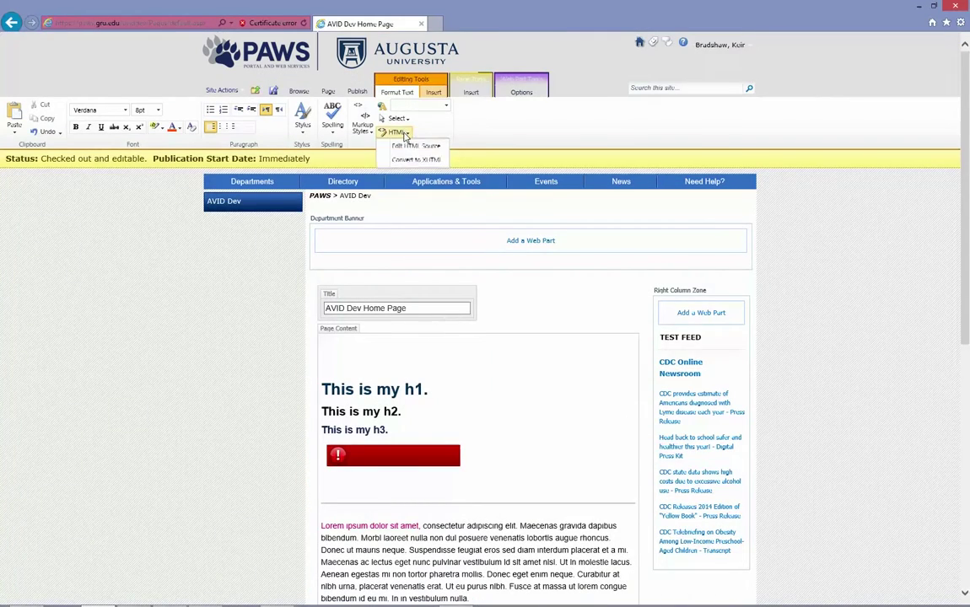
click(411, 147)
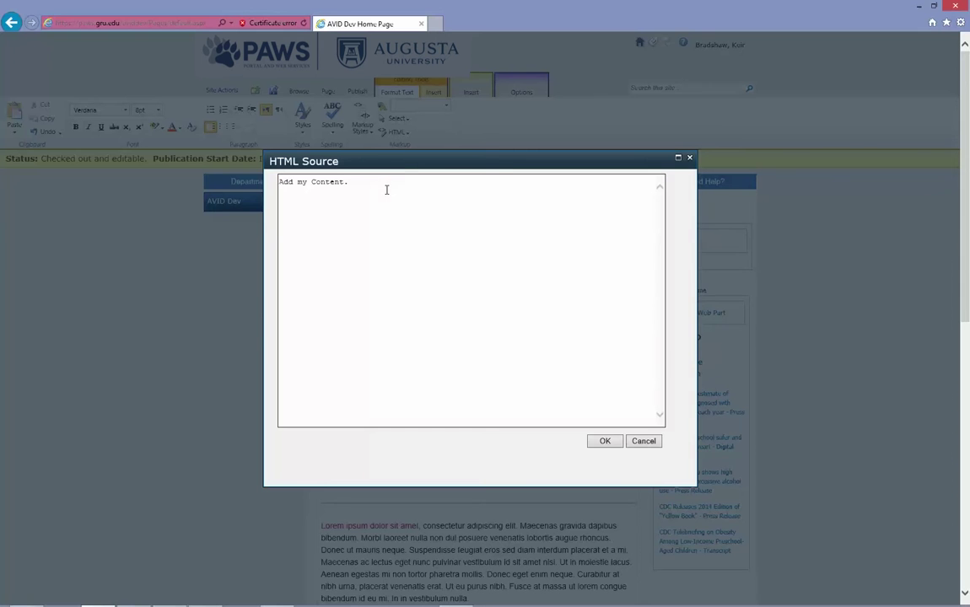
Wrap the text in <p> tags and add '<h2>My Title</h2>' above it.
text(<p>)
key(End)
text(</p>)
click(281, 181)
key(Return)
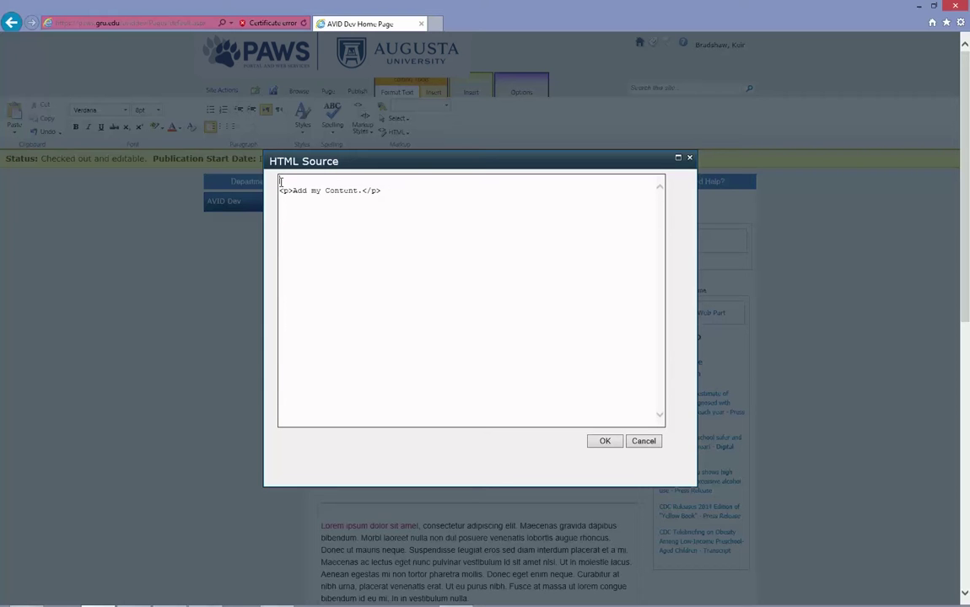
text(<h2>My Title</h2>)
Apply the HTML source changes and open the bottom-left Content Editor's web part menu.
click(604, 441)
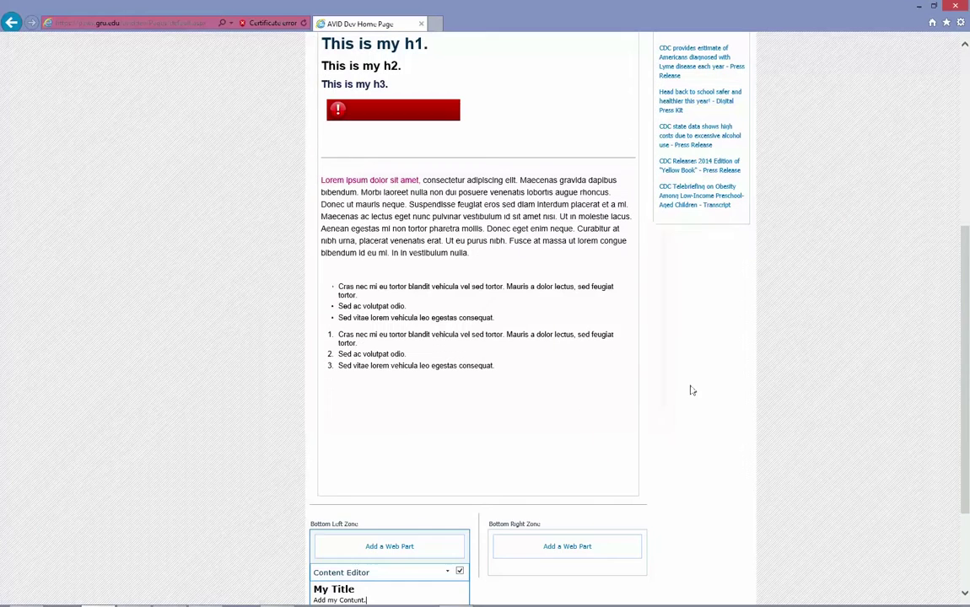
scroll(590, 422, down, 2)
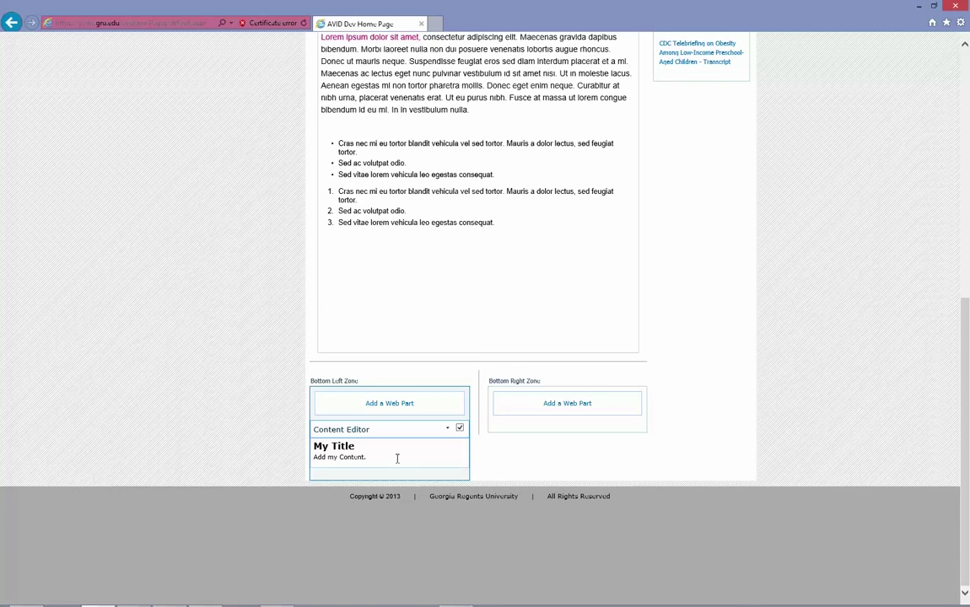
scroll(435, 467, up, 2)
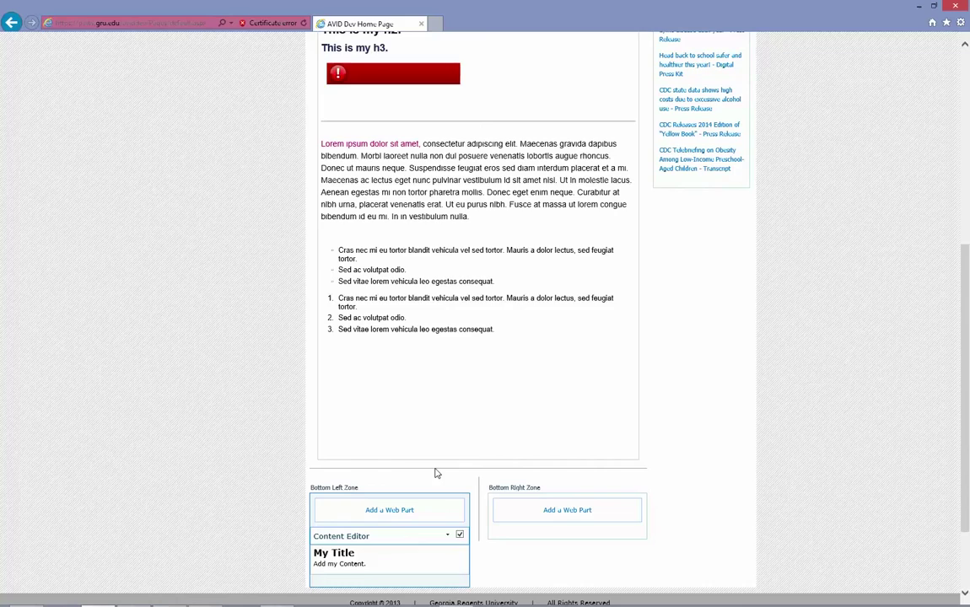
scroll(435, 473, up, 7)
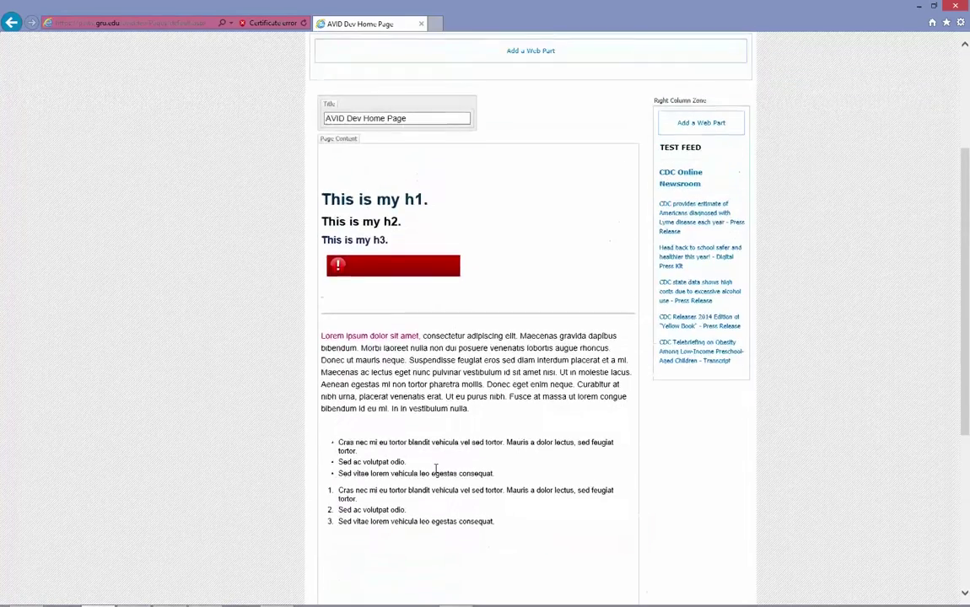
scroll(435, 468, down, 8)
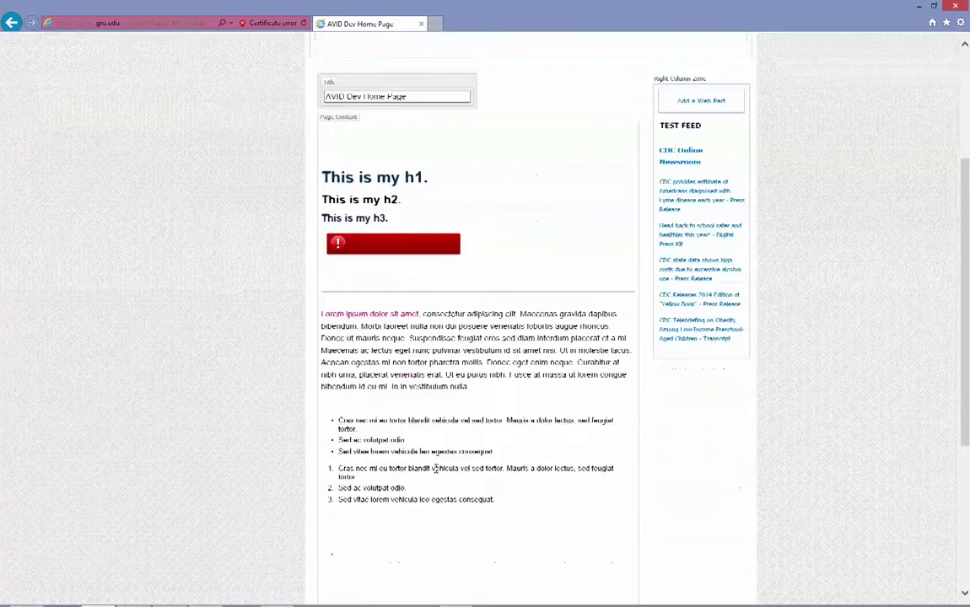
click(448, 429)
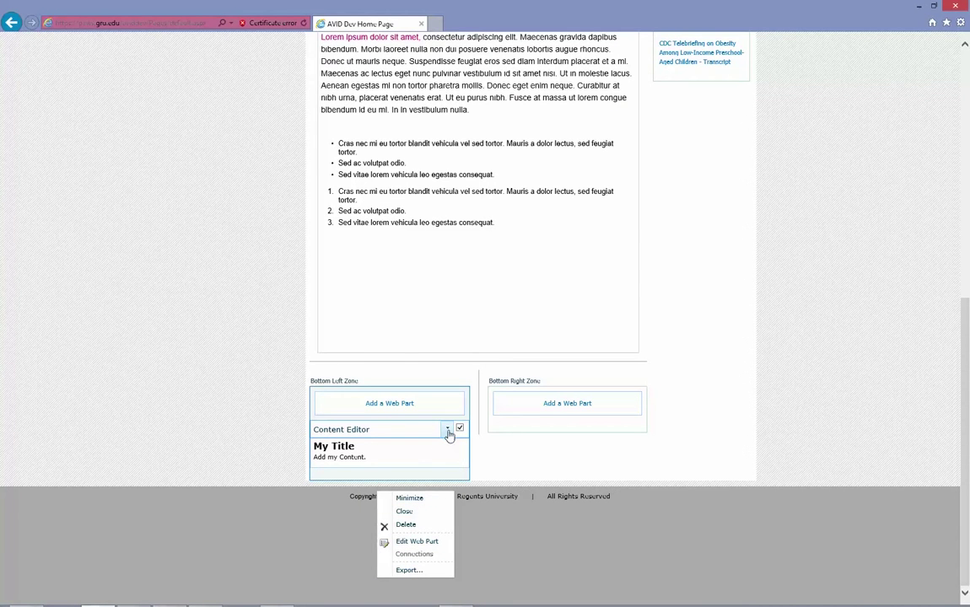
click(413, 541)
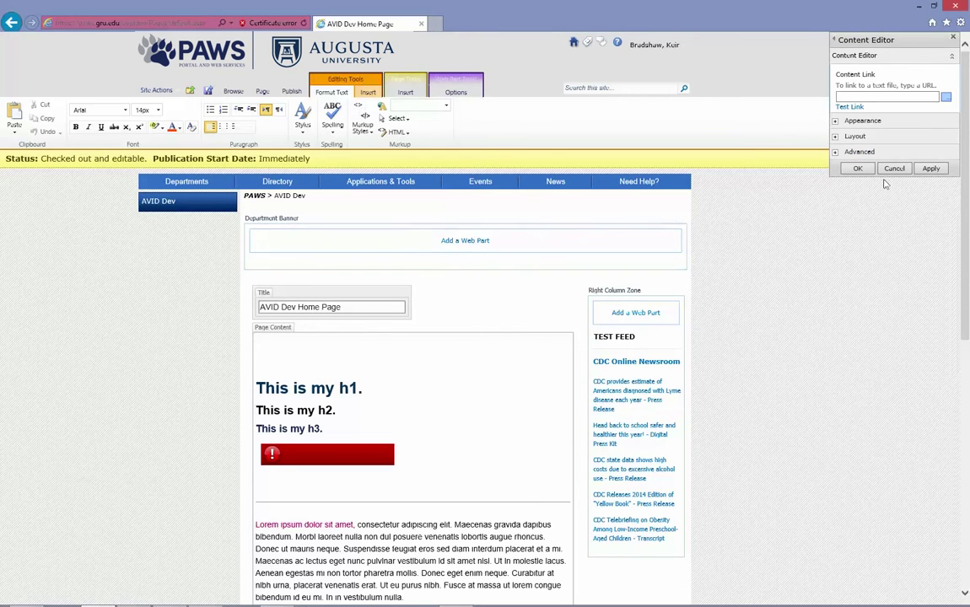
click(858, 168)
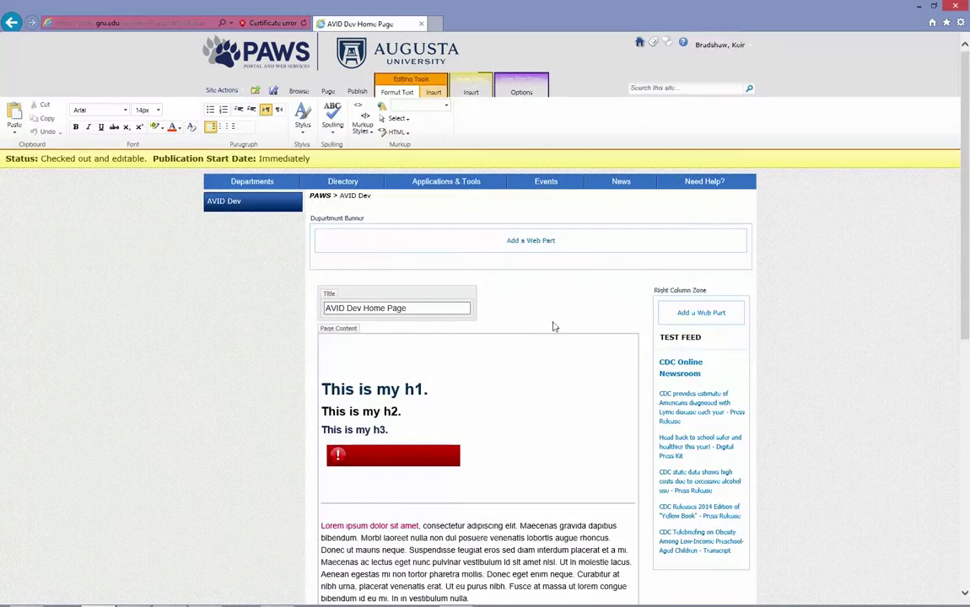
Insert a Media and Content > Content Editor web part at the top of Page Content.
scroll(493, 288, up, 1)
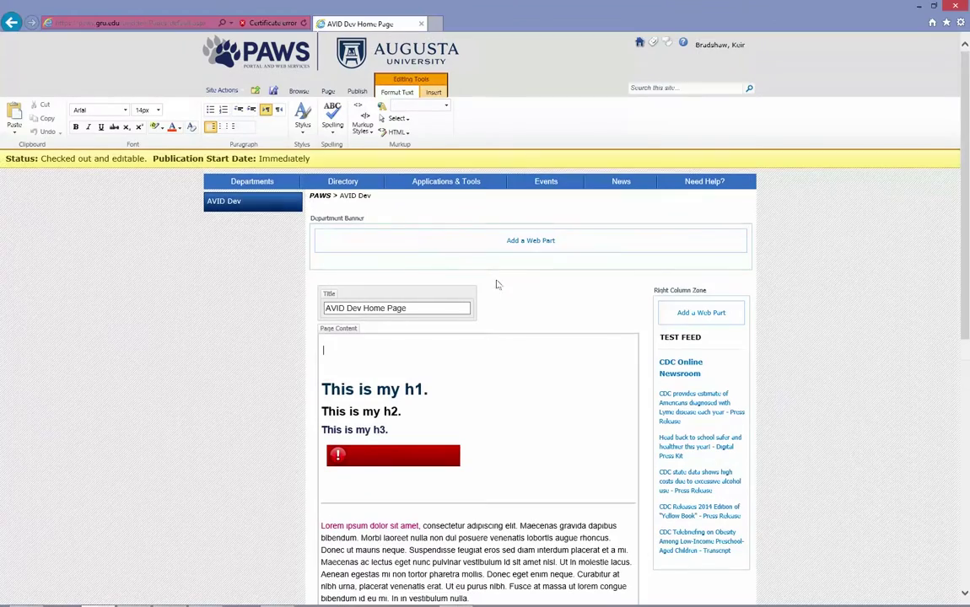
click(439, 96)
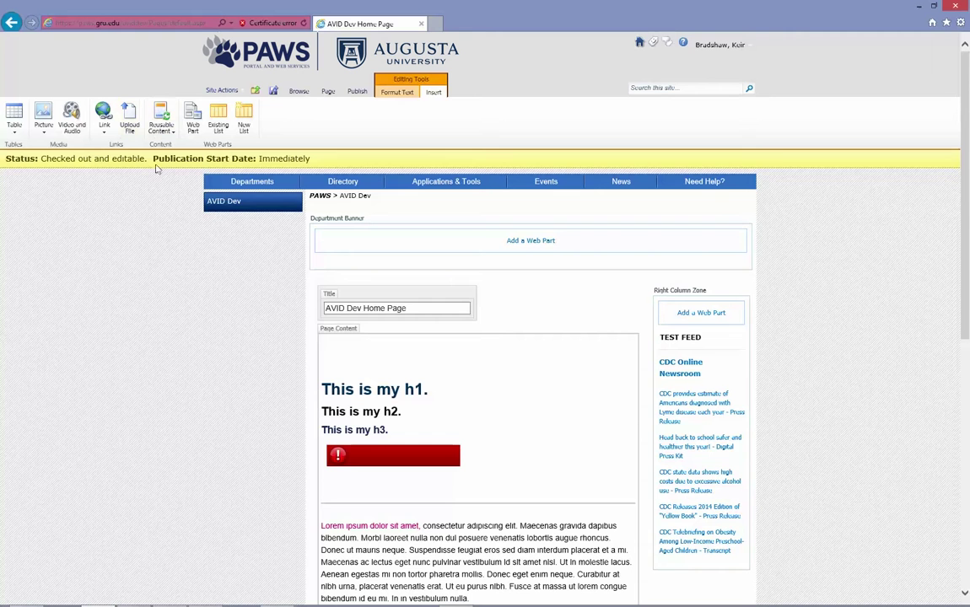
click(193, 124)
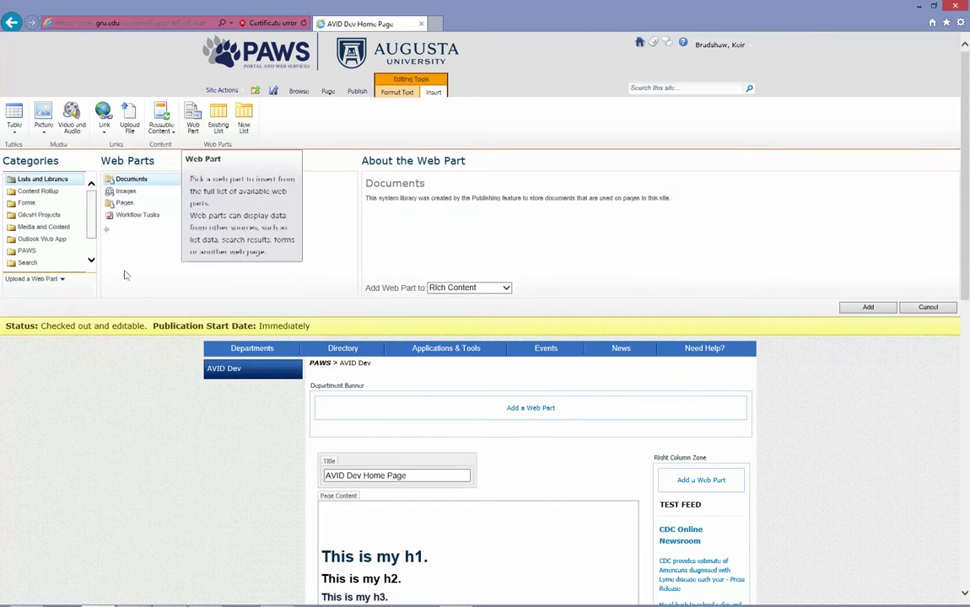
click(63, 228)
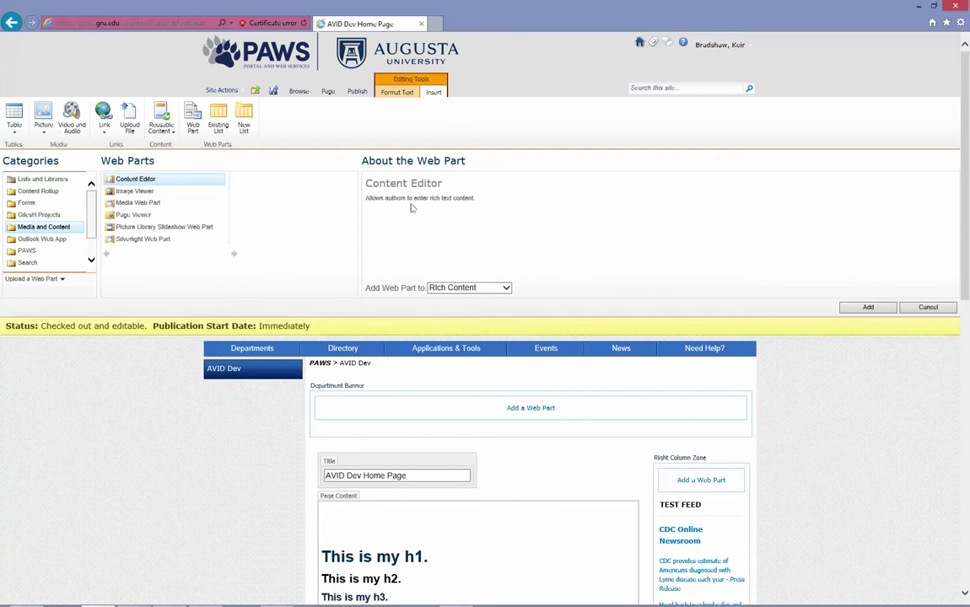
click(862, 310)
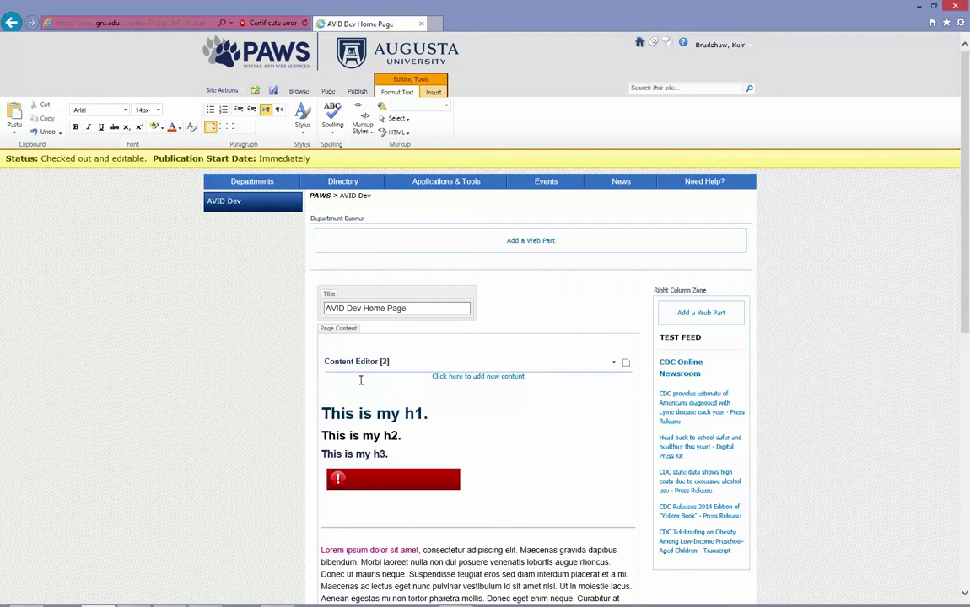
Enter 'My Custom WEb Part Content.' in Content Editor [2] and save the page.
click(618, 377)
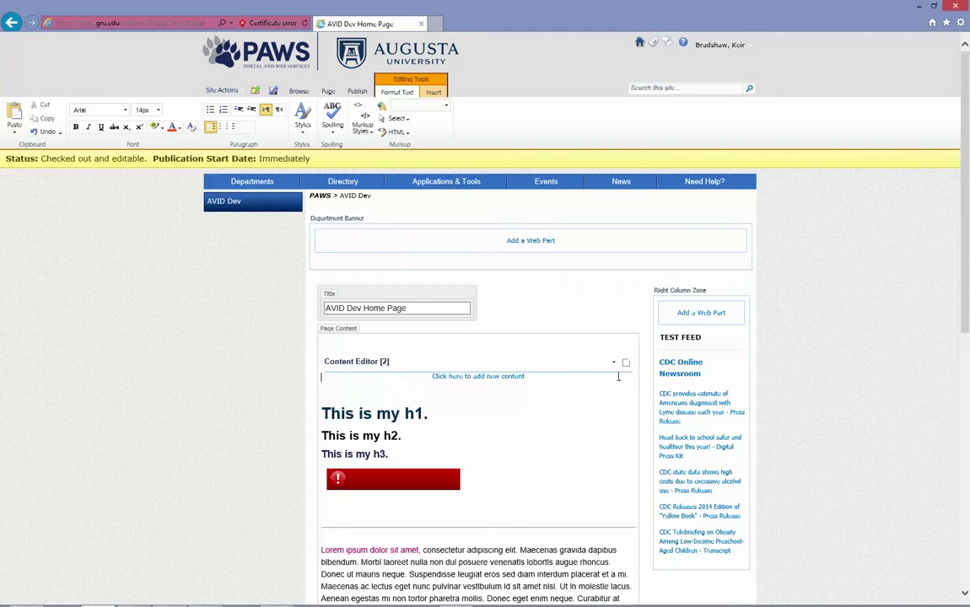
click(511, 379)
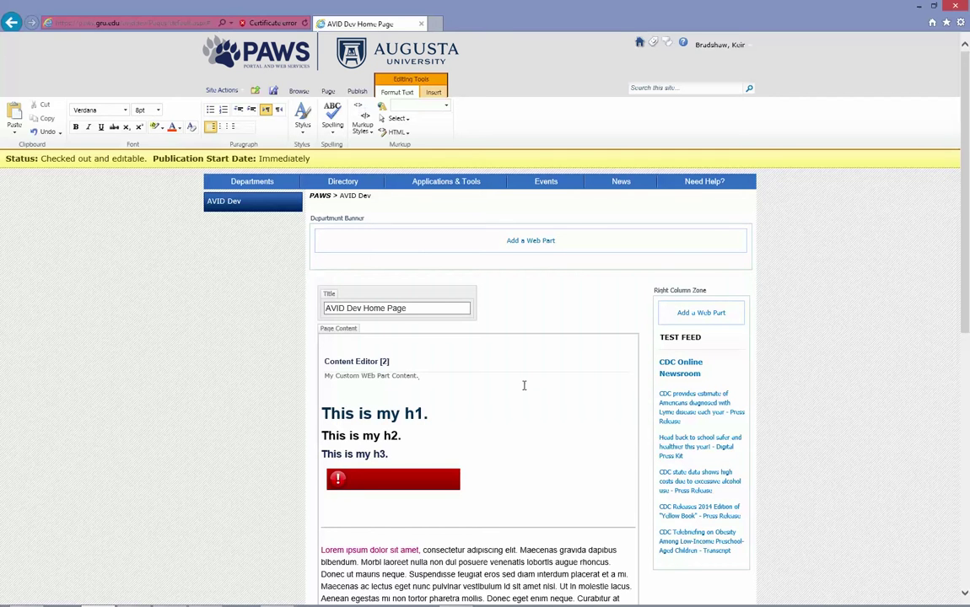
click(255, 90)
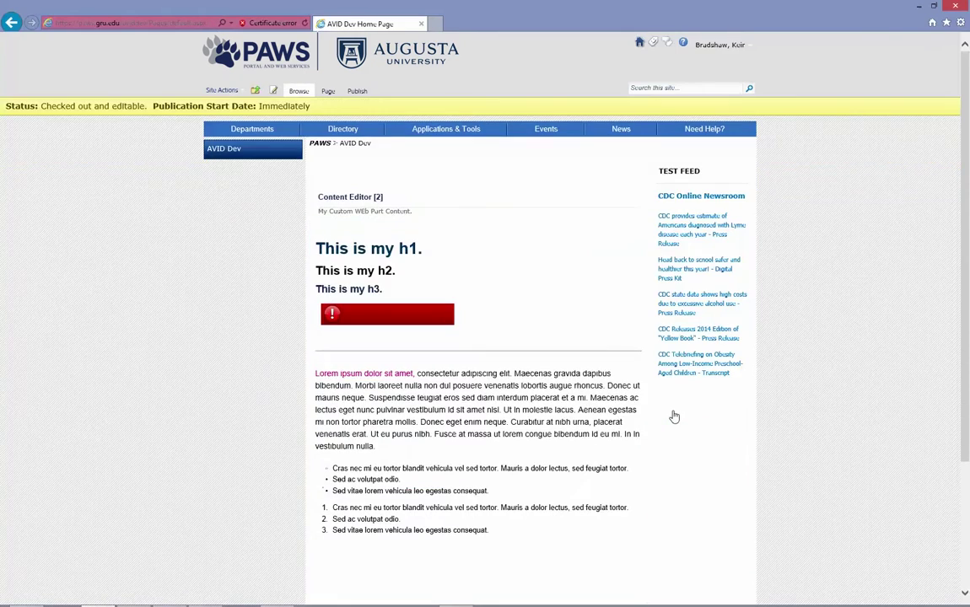
Review the saved page and return it to edit mode.
scroll(673, 422, down, 3)
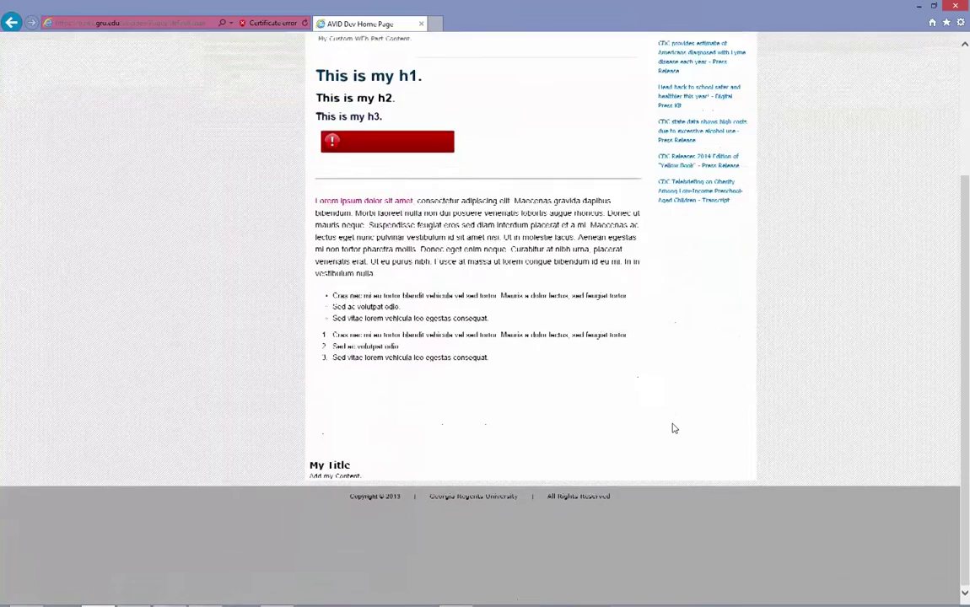
scroll(673, 427, up, 3)
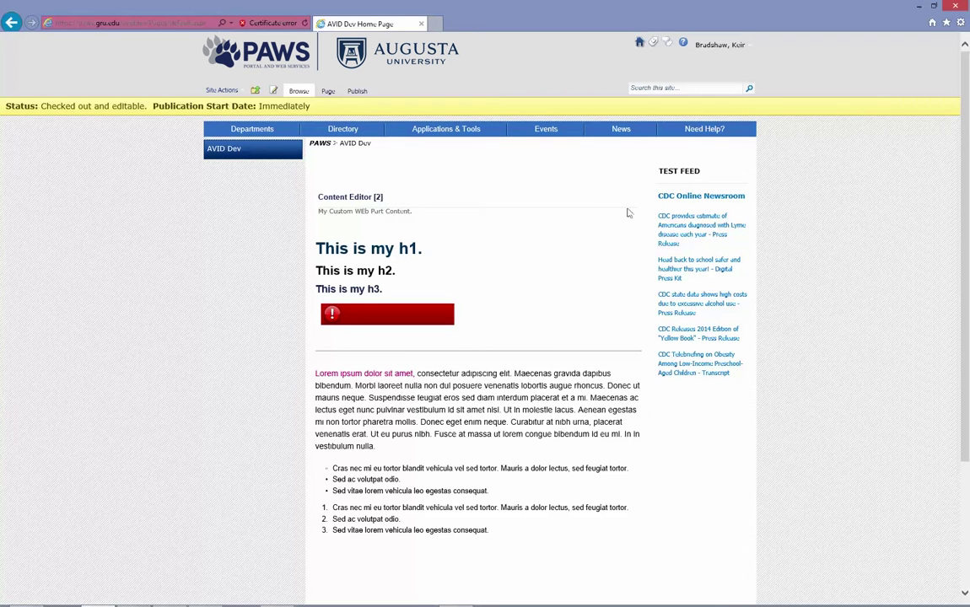
mouse_move(634, 203)
click(273, 90)
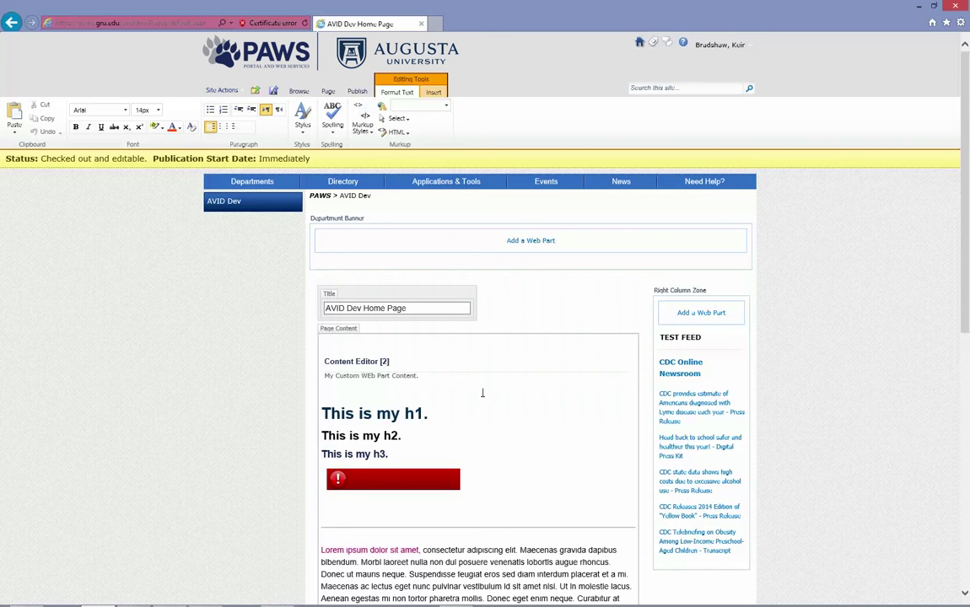
Open the options menu for Content Editor [1].
drag(617, 367, 617, 372)
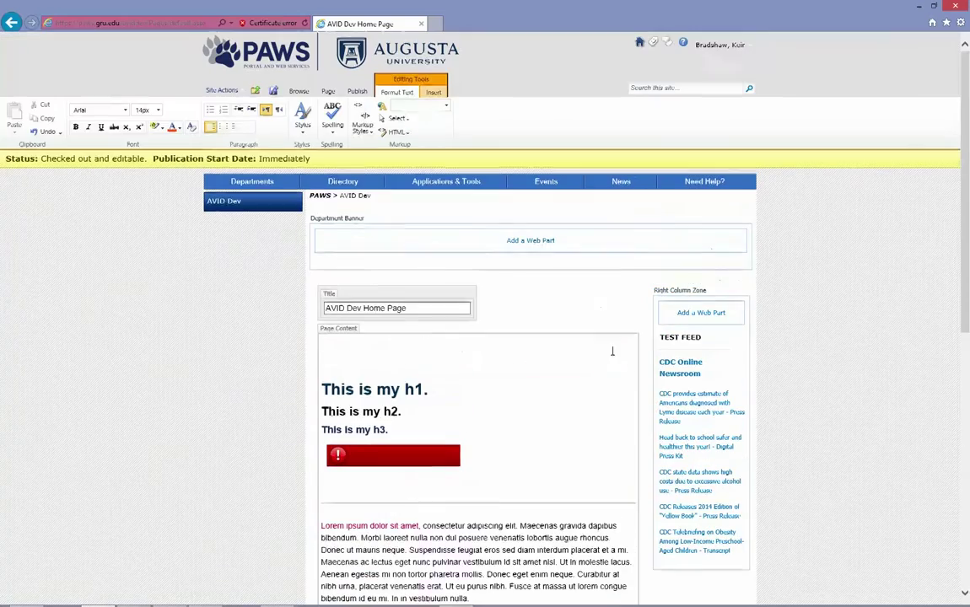
scroll(548, 396, down, 6)
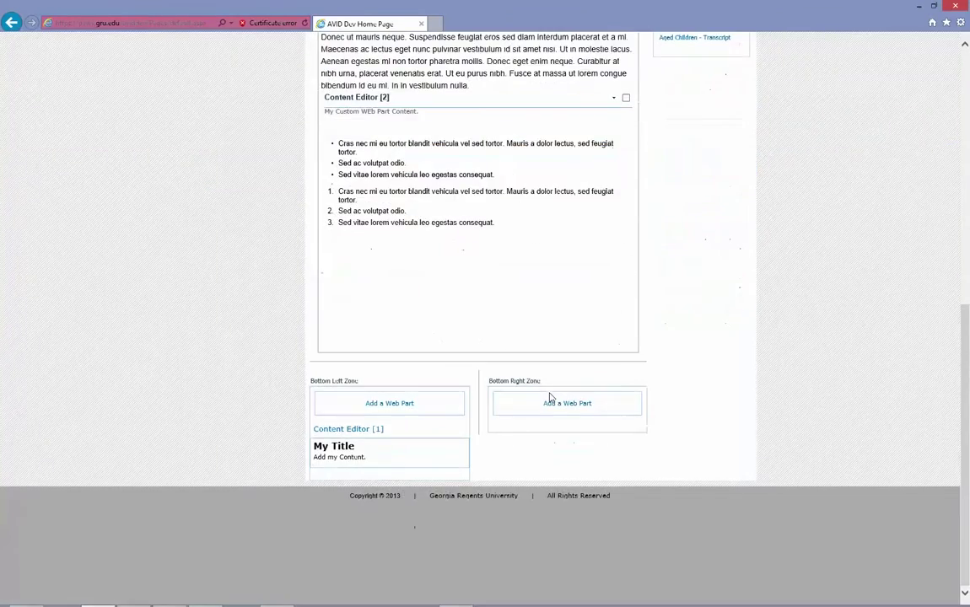
scroll(550, 396, up, 6)
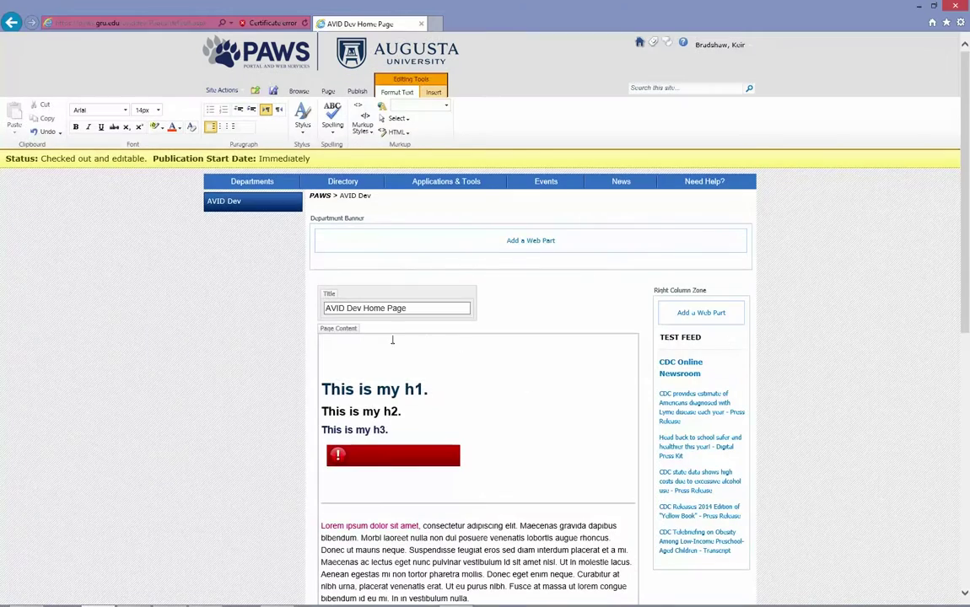
scroll(396, 357, down, 6)
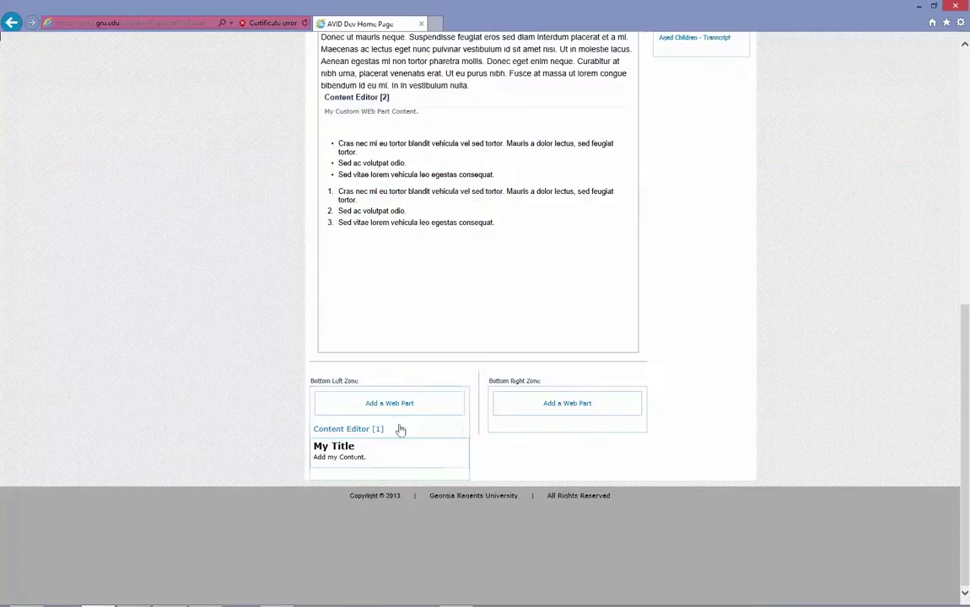
click(450, 431)
scroll(823, 286, up, 6)
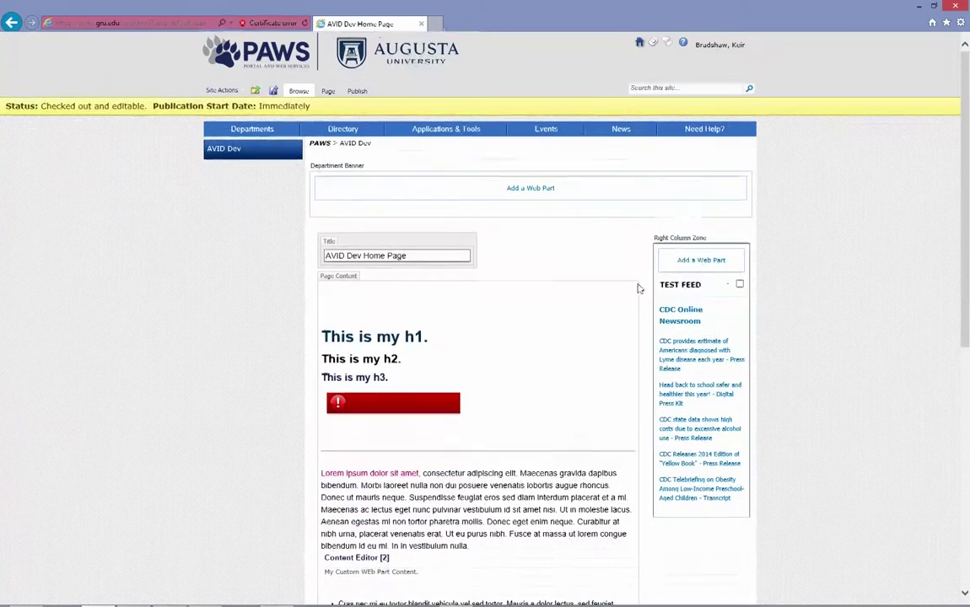
Insert the Cloned Web Parts Content Editor at the top of Page Content.
click(412, 299)
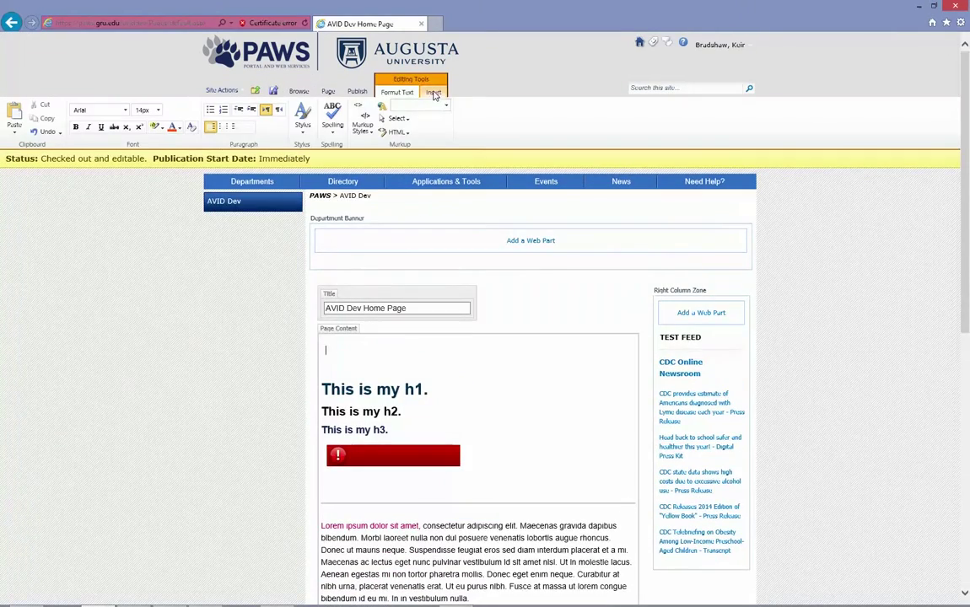
click(432, 93)
click(193, 118)
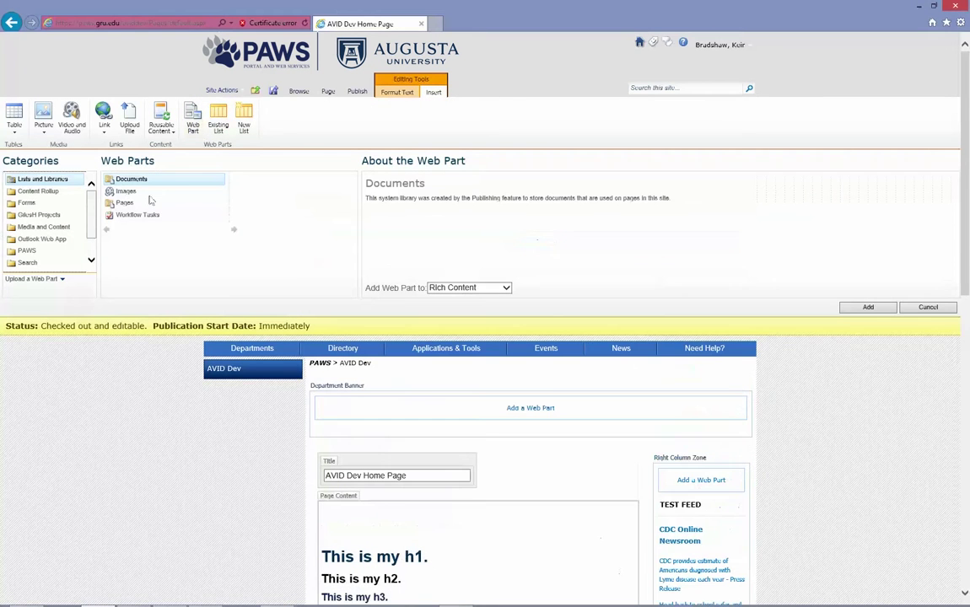
scroll(89, 211, down, 3)
click(59, 245)
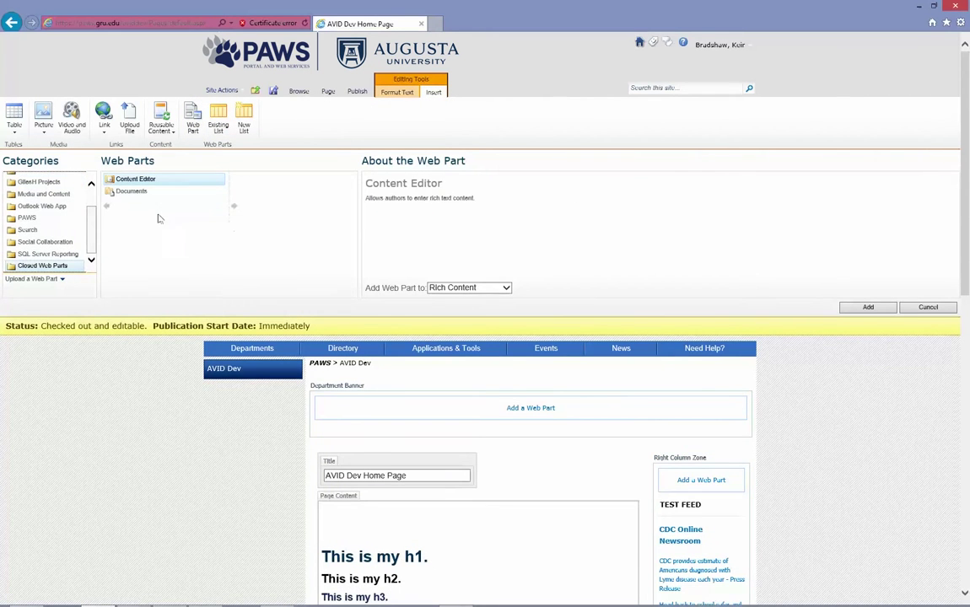
click(868, 307)
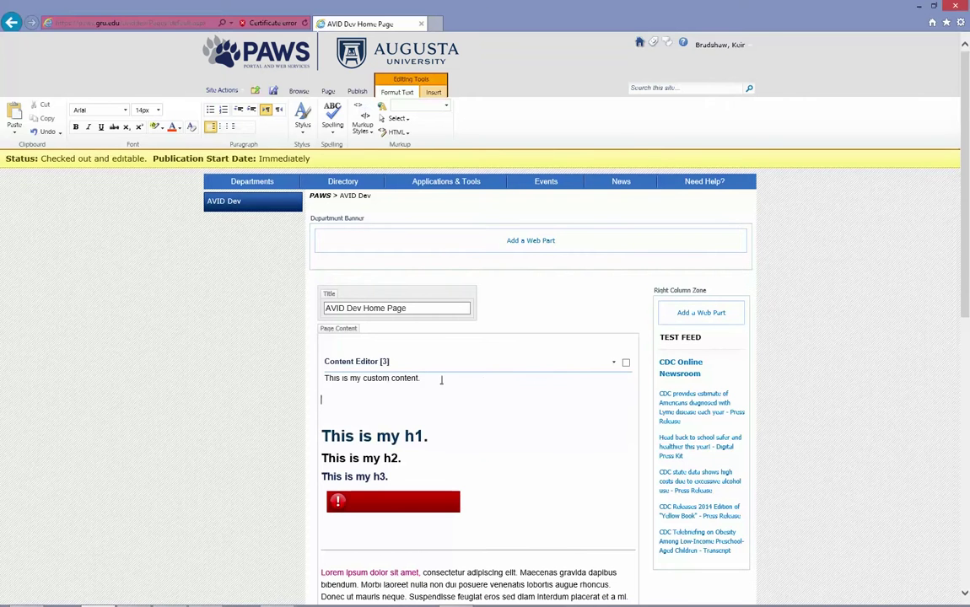
Open the new Content Editor web part's settings with the Appearance section expanded.
click(614, 363)
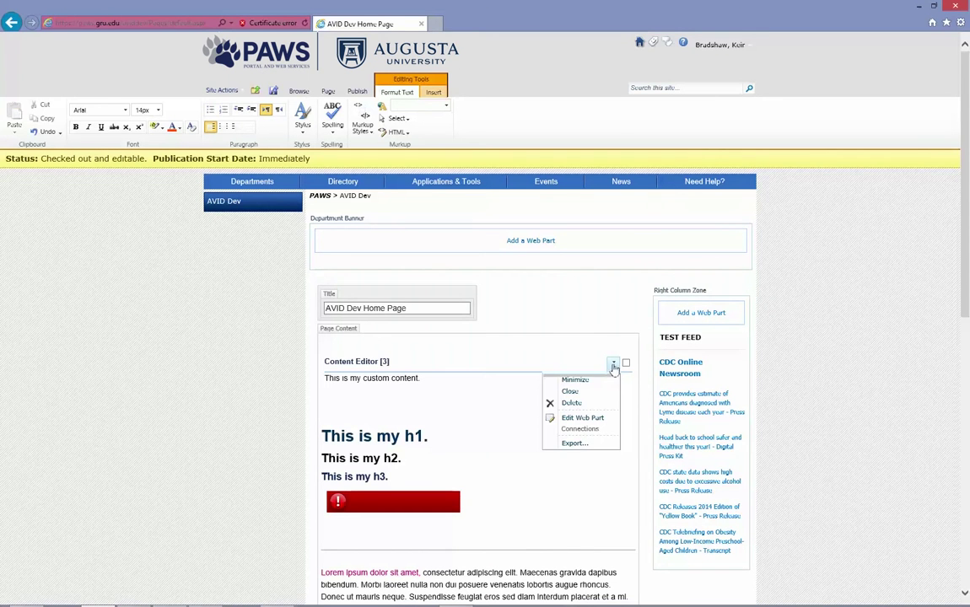
click(592, 420)
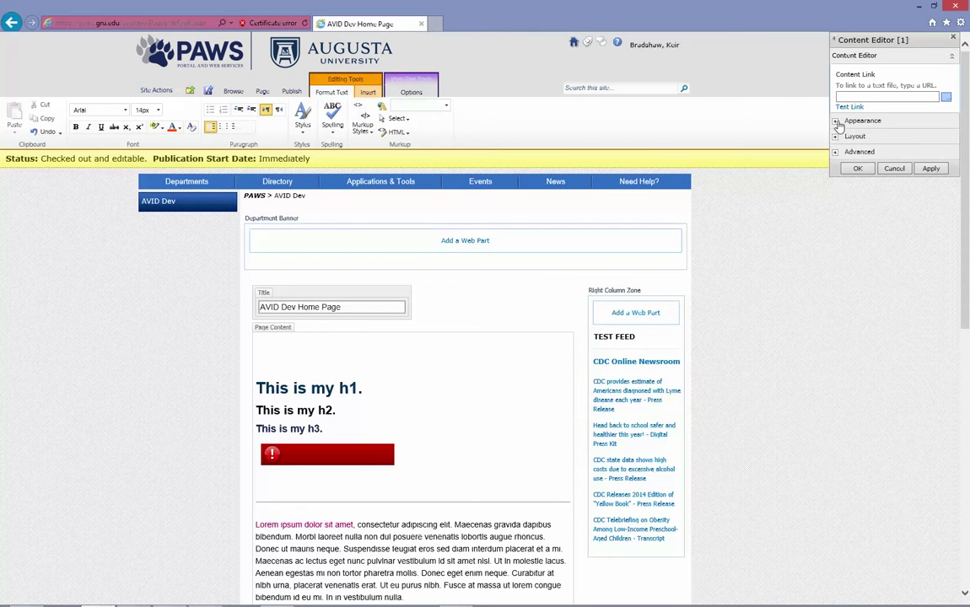
click(836, 121)
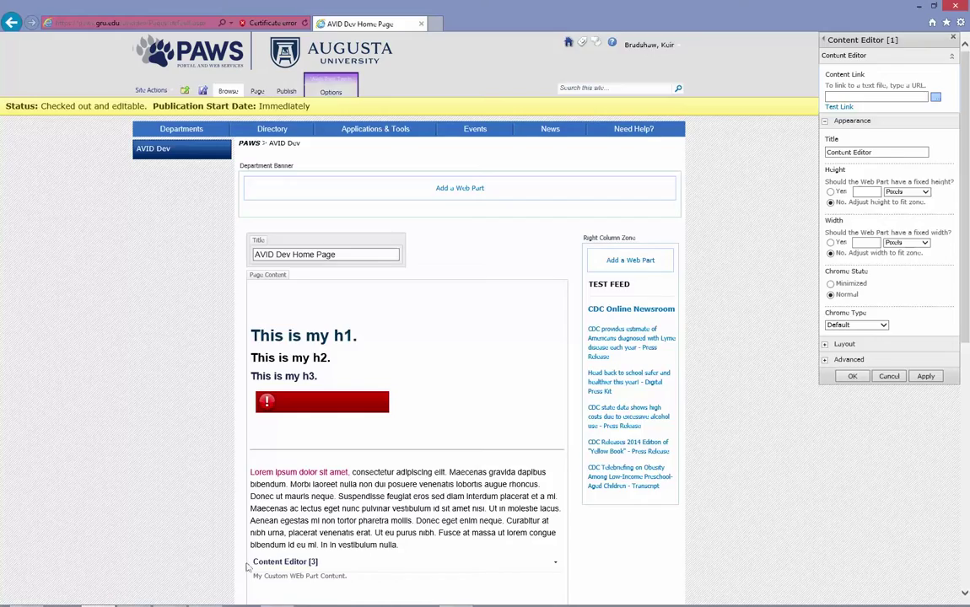
scroll(245, 529, down, 2)
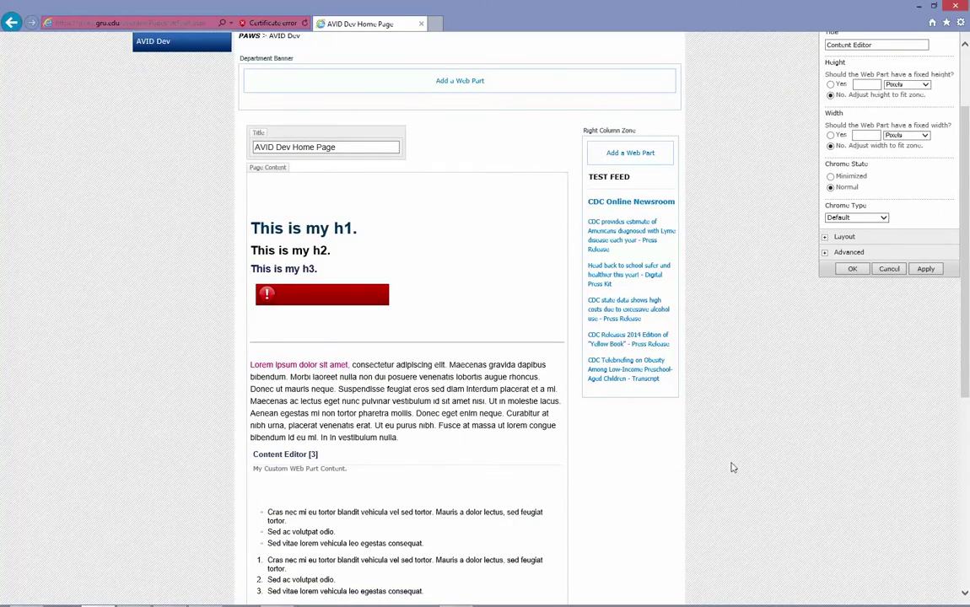
scroll(733, 455, down, 6)
scroll(733, 453, up, 8)
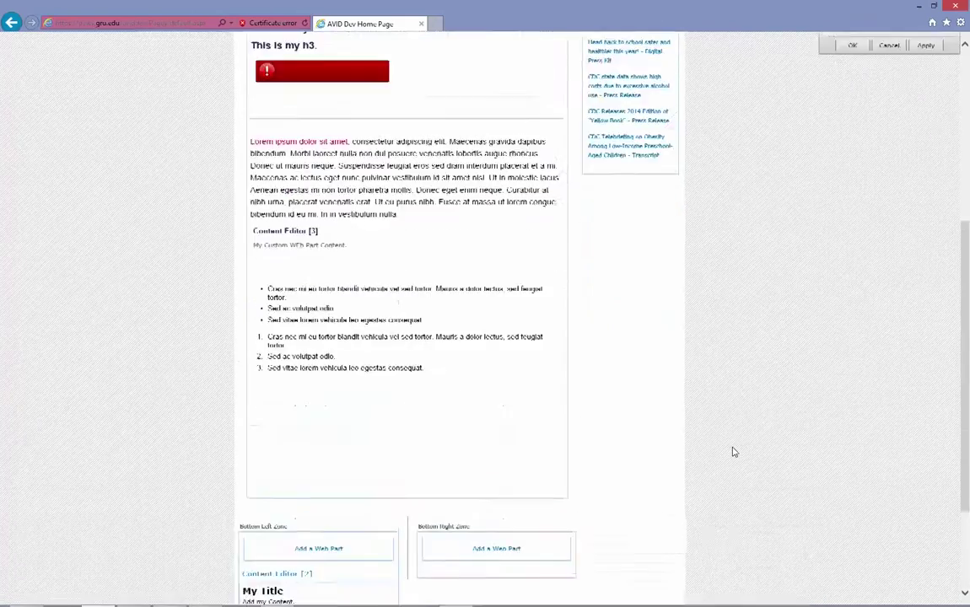
scroll(733, 452, down, 2)
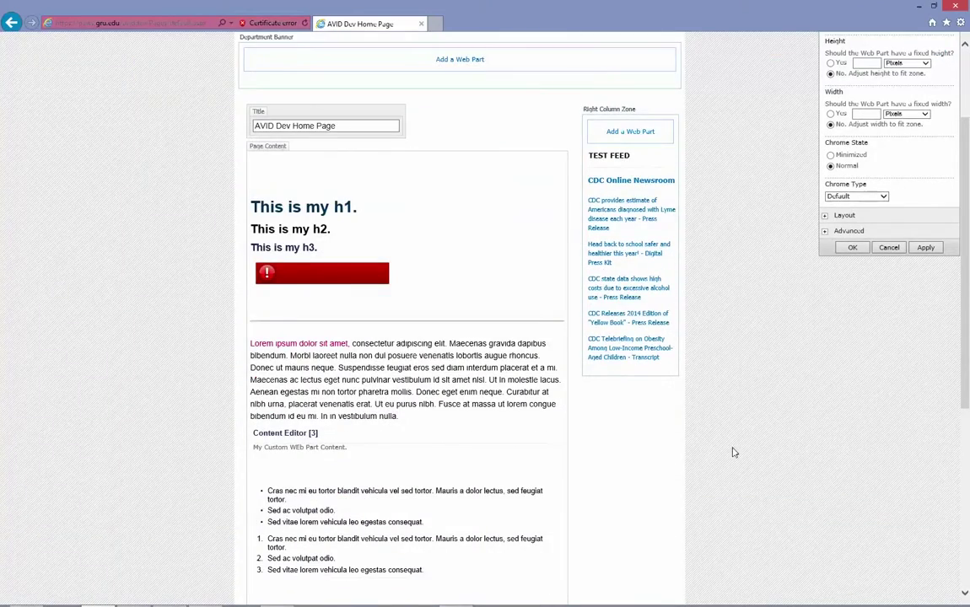
scroll(801, 380, up, 1)
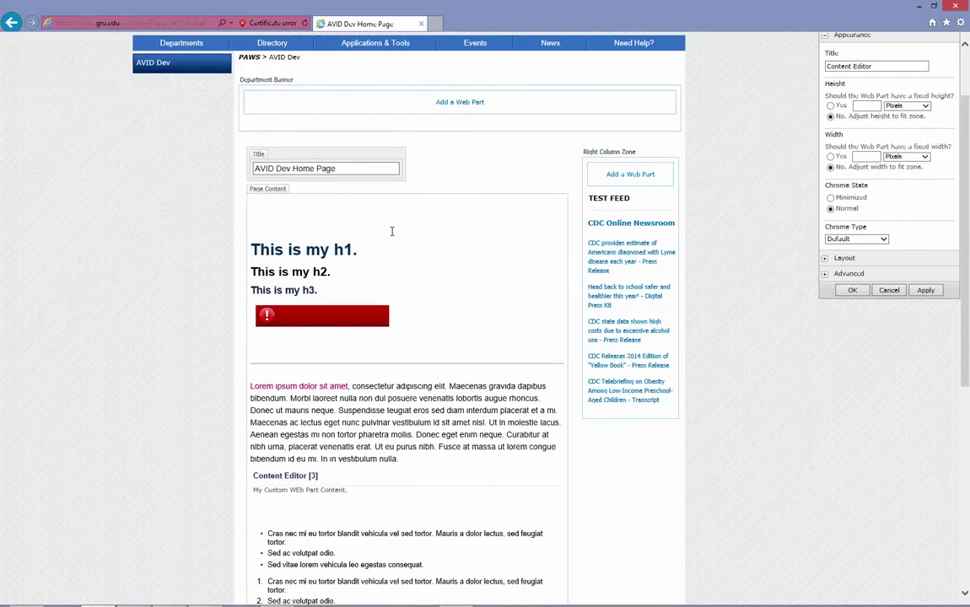
scroll(780, 267, up, 2)
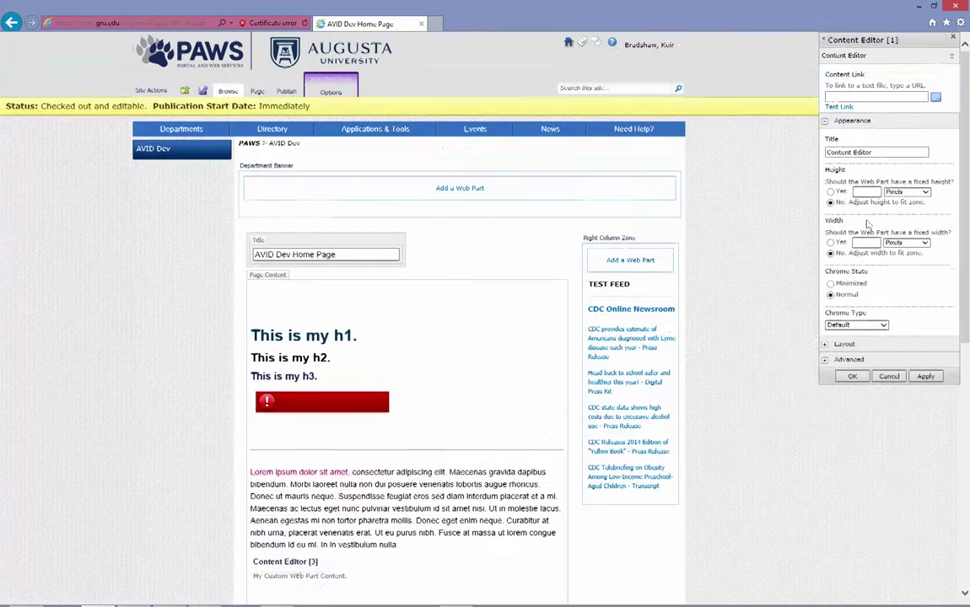
Replace the title 'Content Editor' with 'My Web Part', apply, and close the settings.
drag(896, 152, 727, 163)
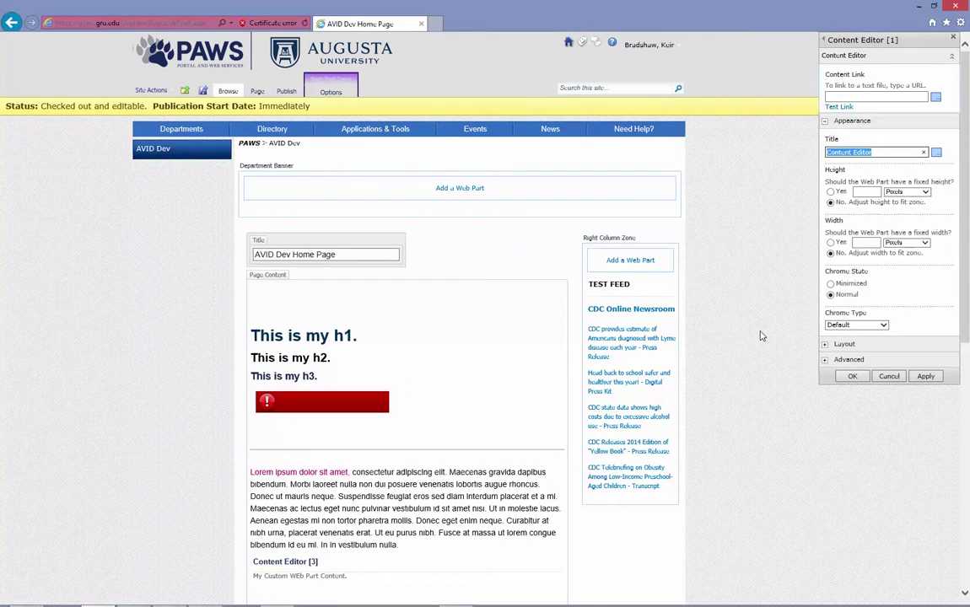
text(My Web Part)
click(925, 374)
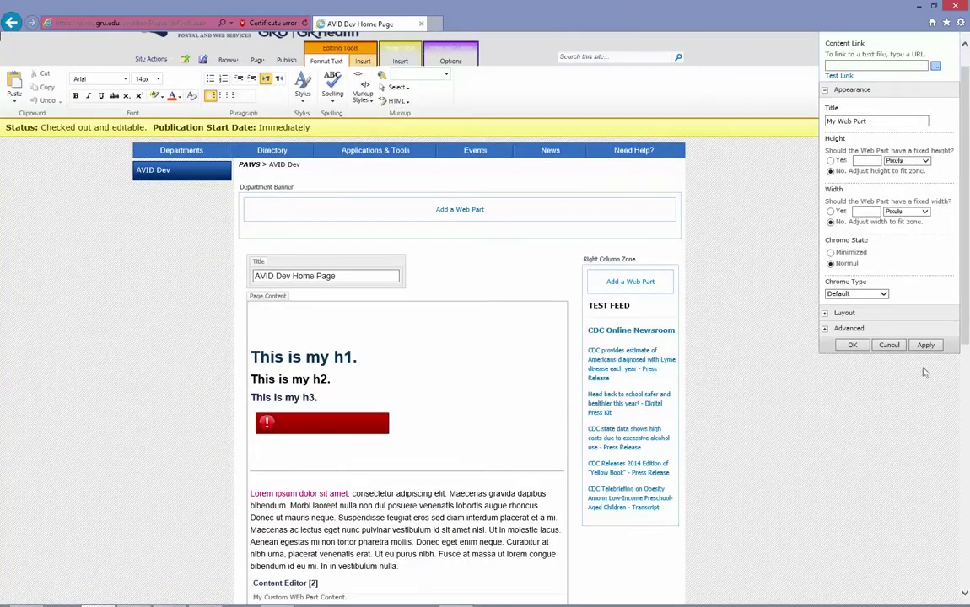
click(852, 345)
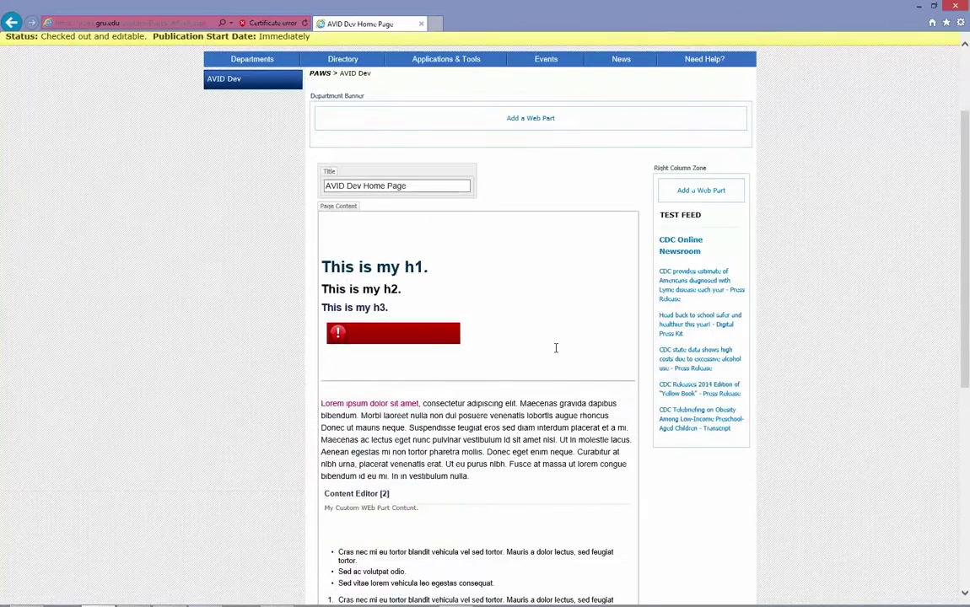
Retitle Content Editor [2] as 'My Web Part' in its Appearance settings and confirm.
mouse_move(613, 369)
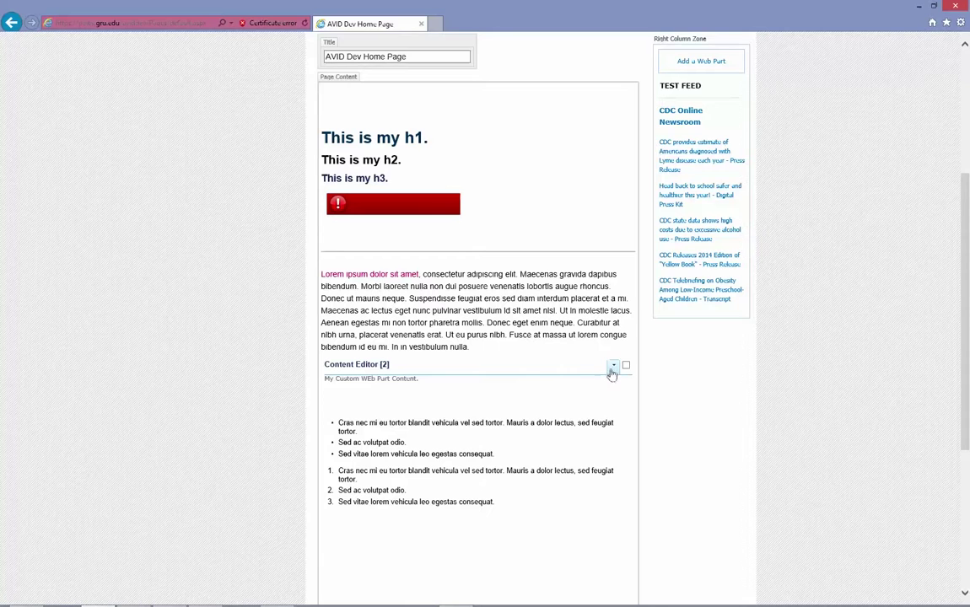
click(613, 363)
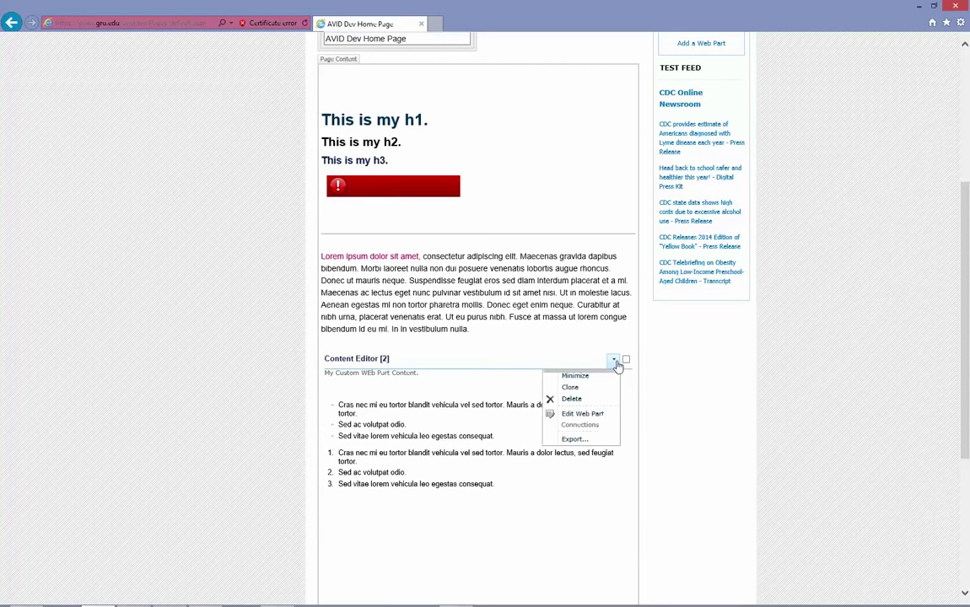
click(602, 416)
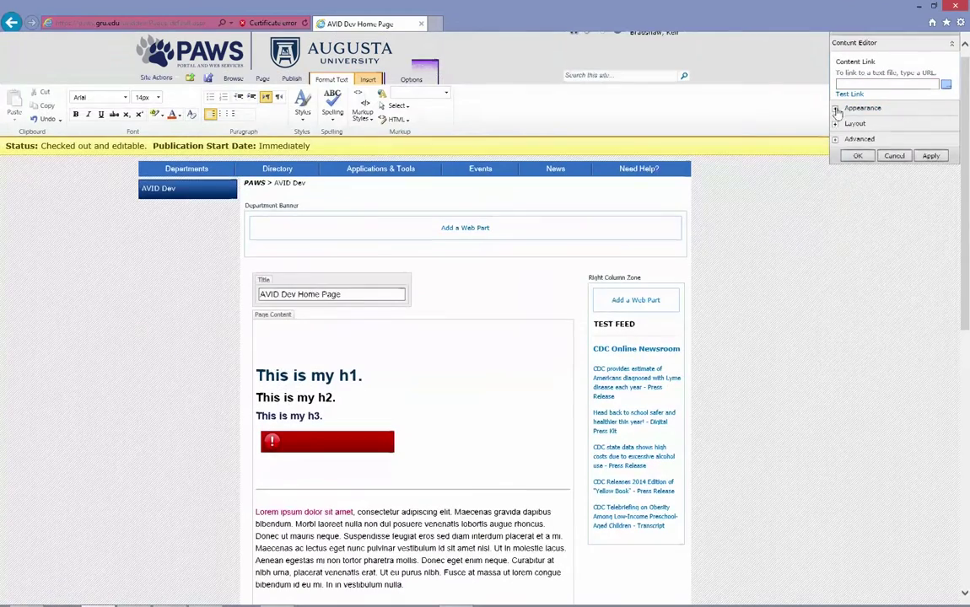
click(850, 108)
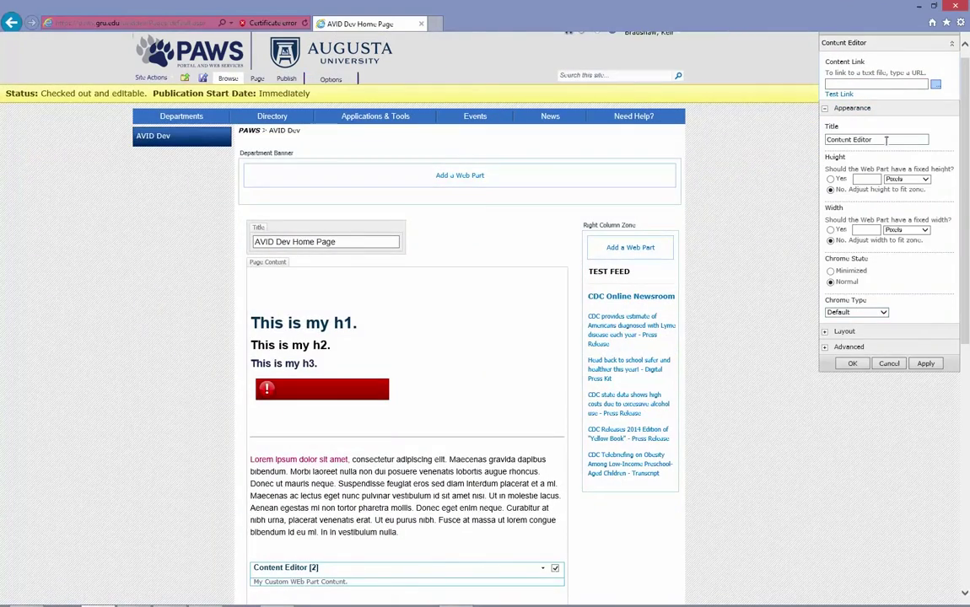
key(Tab)
text(My)
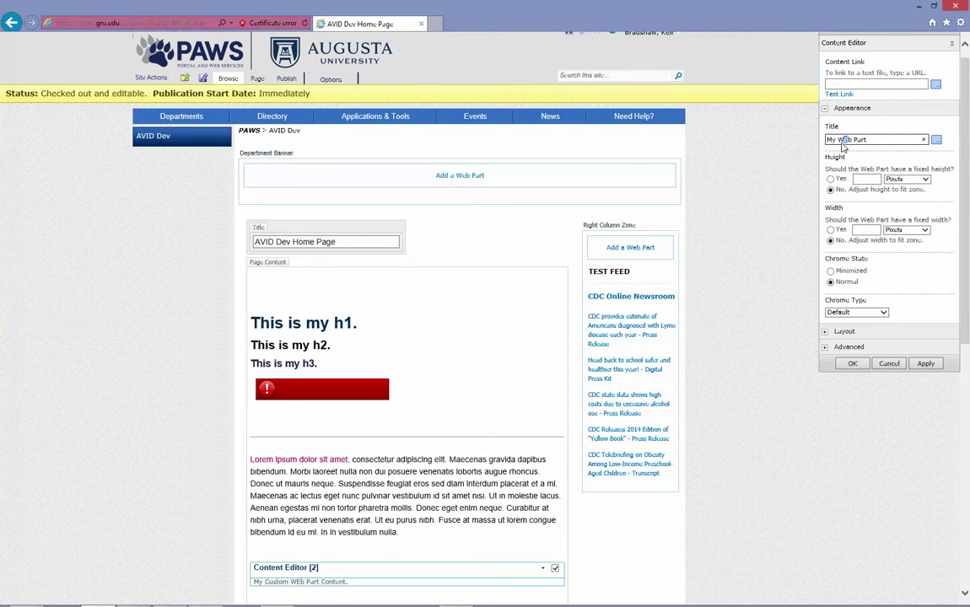
click(852, 364)
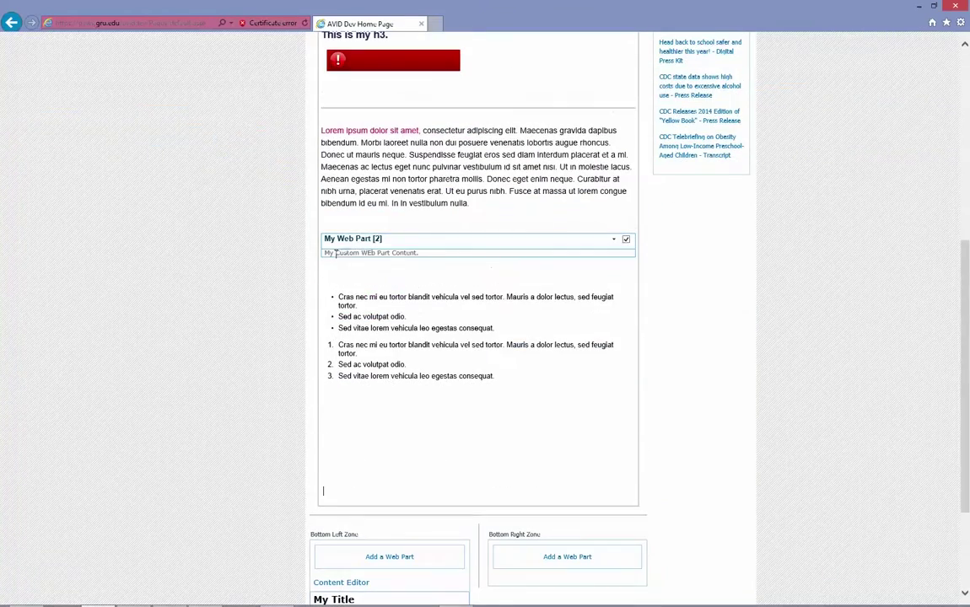
Set My Web Part's chrome type to None, save the page, and return to edit mode.
scroll(799, 309, up, 3)
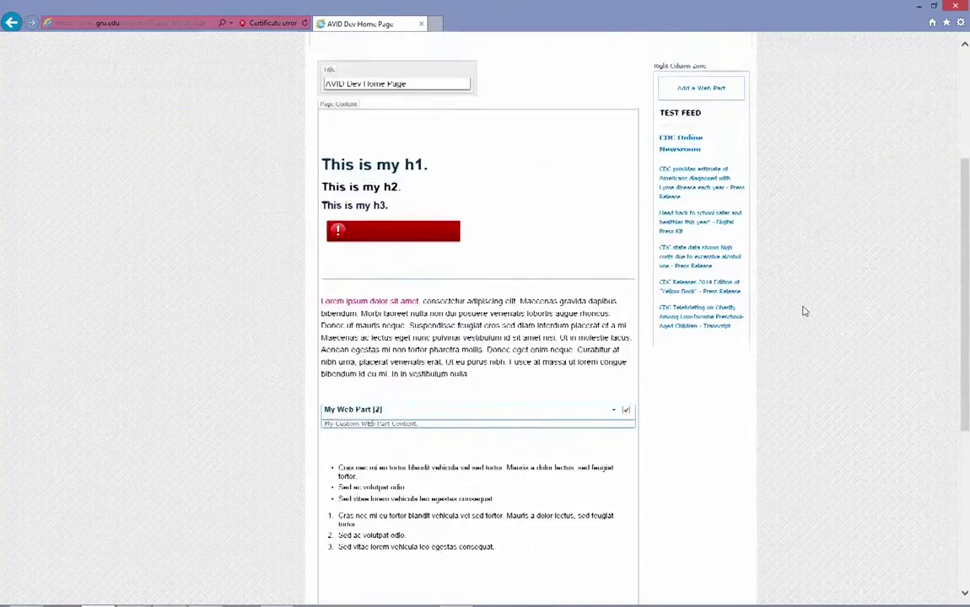
scroll(802, 309, up, 3)
scroll(572, 462, down, 3)
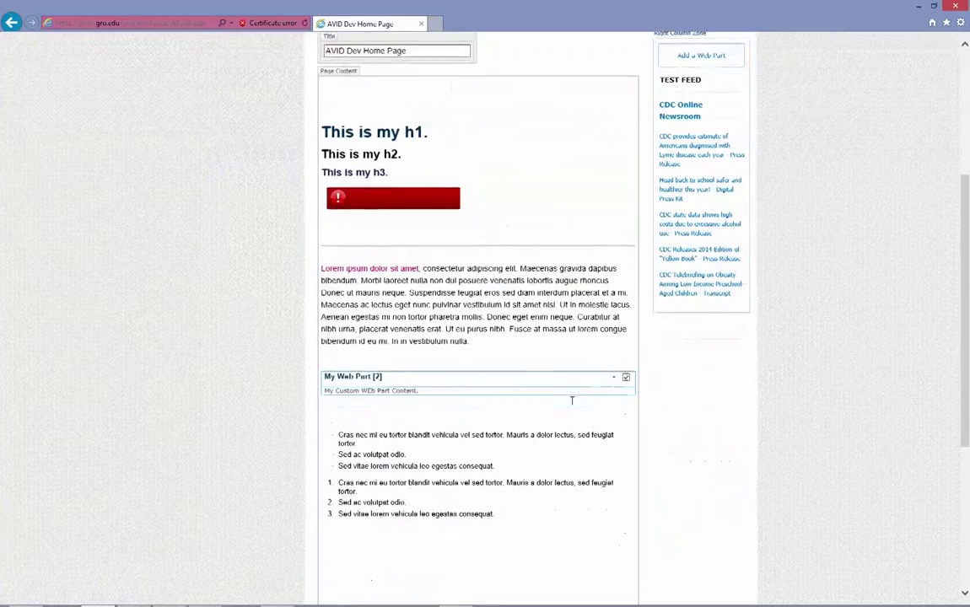
click(614, 359)
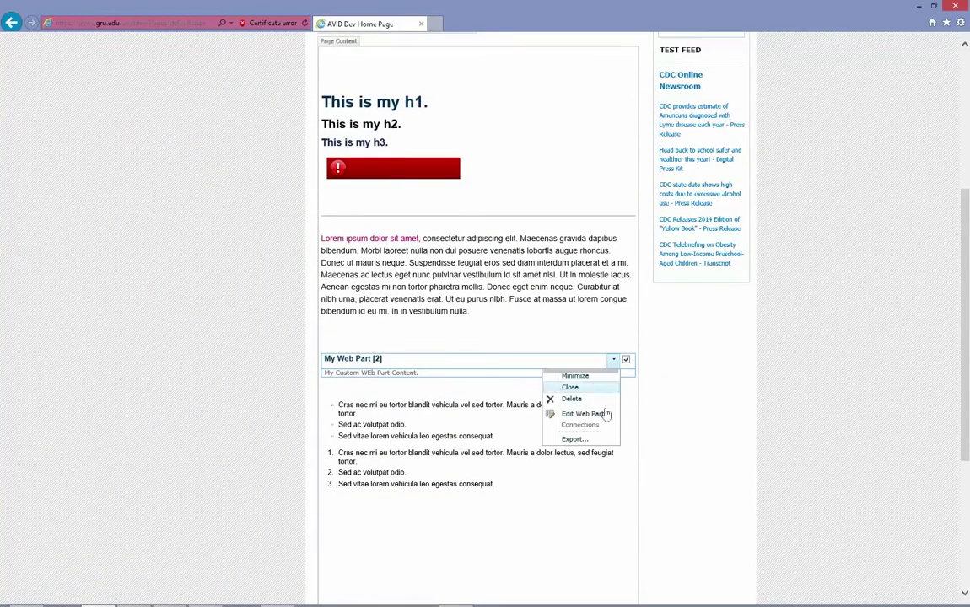
click(605, 414)
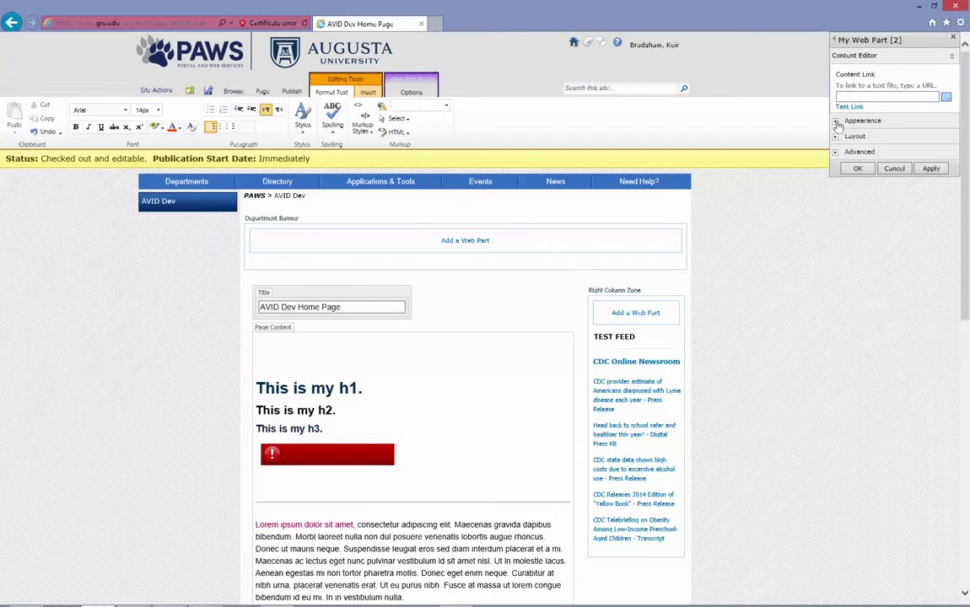
click(836, 122)
click(877, 325)
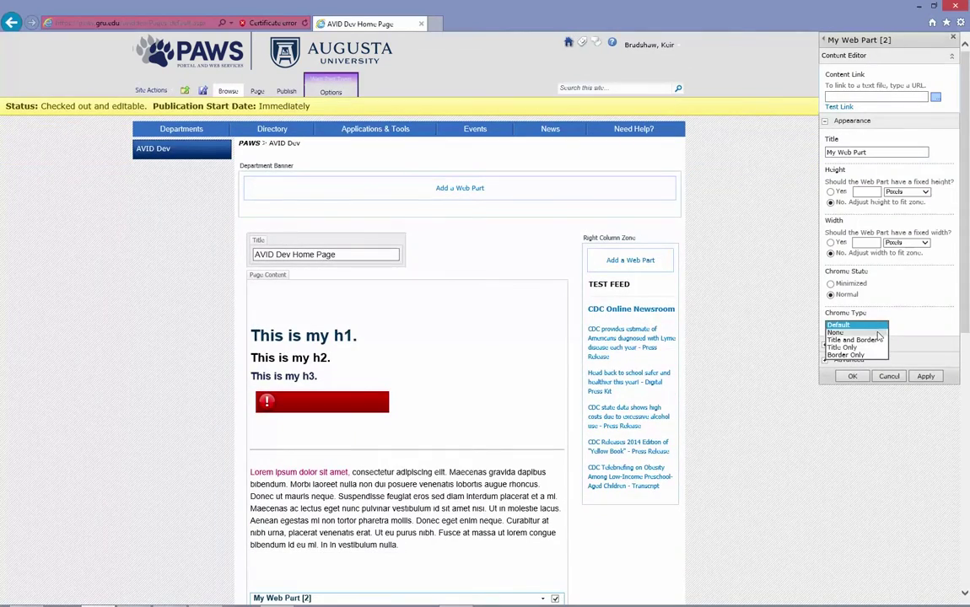
click(878, 338)
click(851, 376)
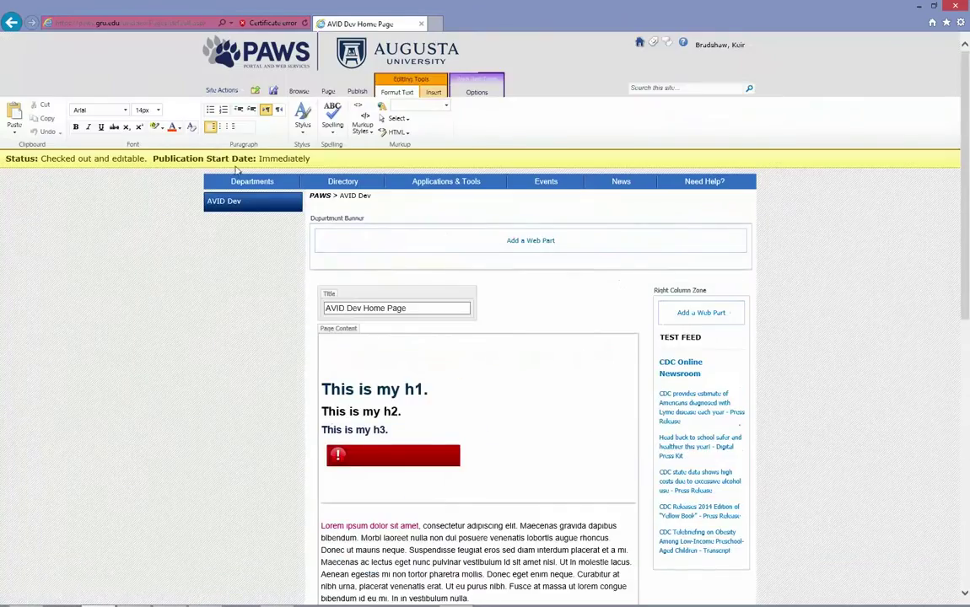
click(273, 91)
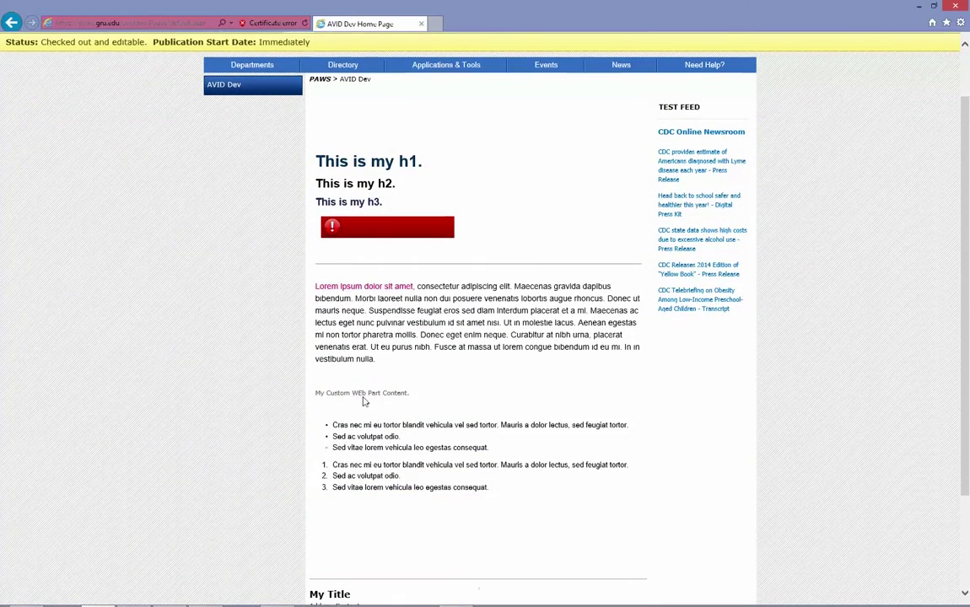
click(273, 93)
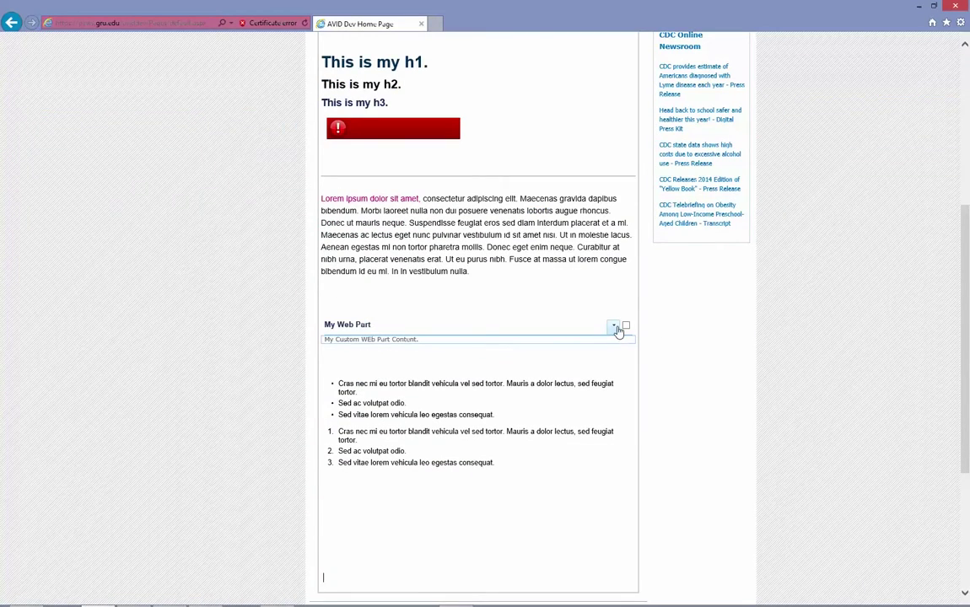
Show My Web Part's Appearance settings, keeping the width unit at Pixels.
click(615, 327)
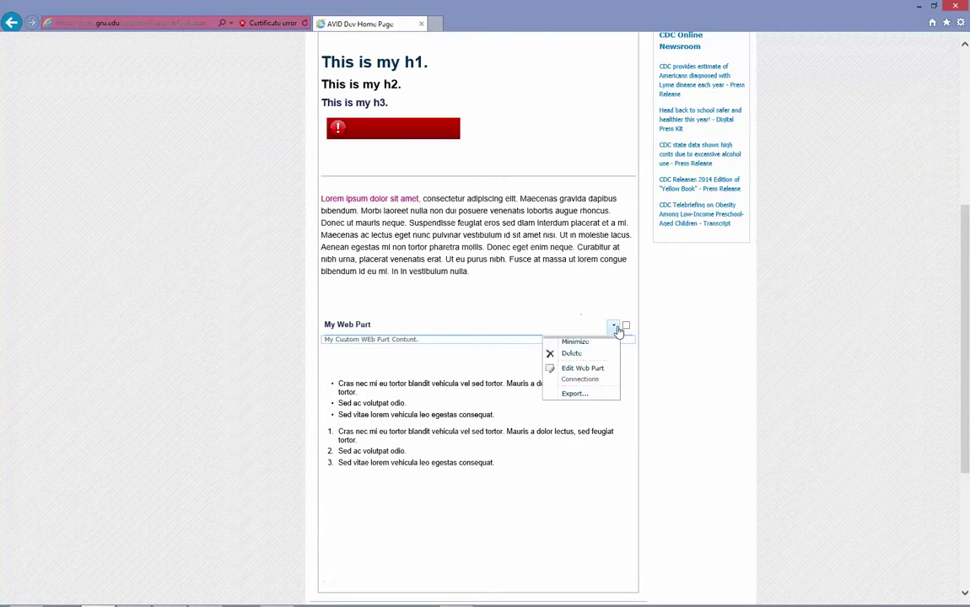
click(606, 367)
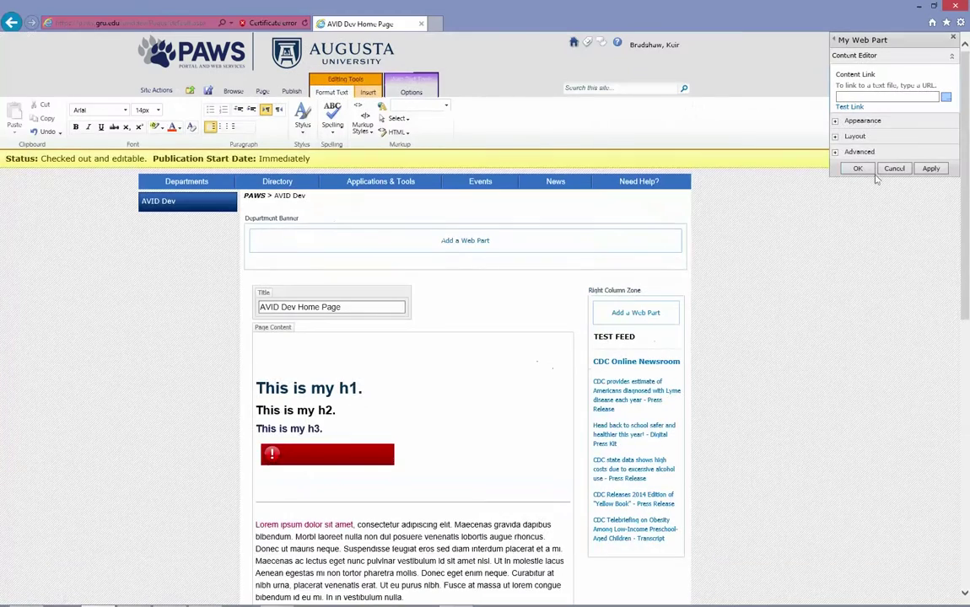
click(862, 121)
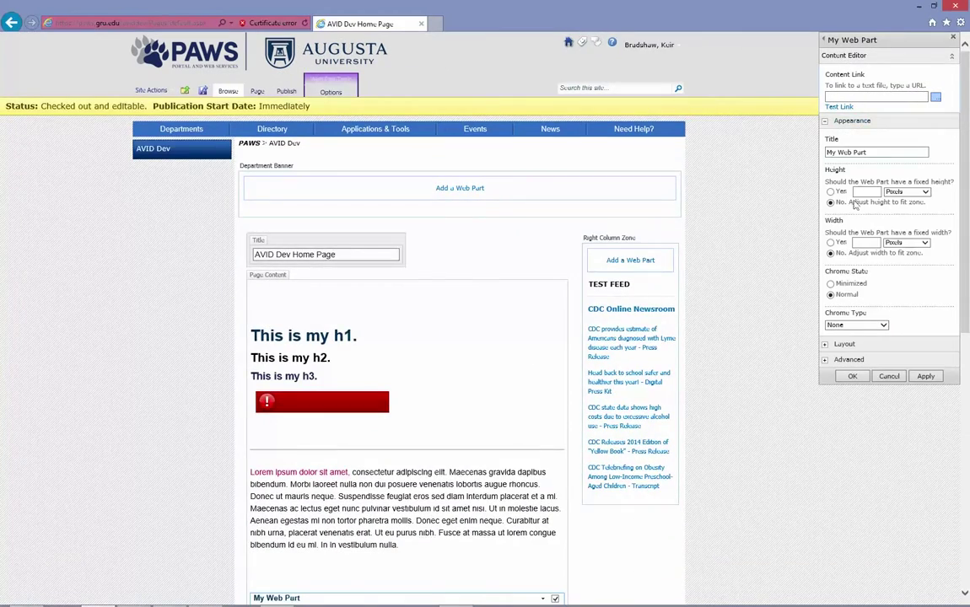
click(904, 243)
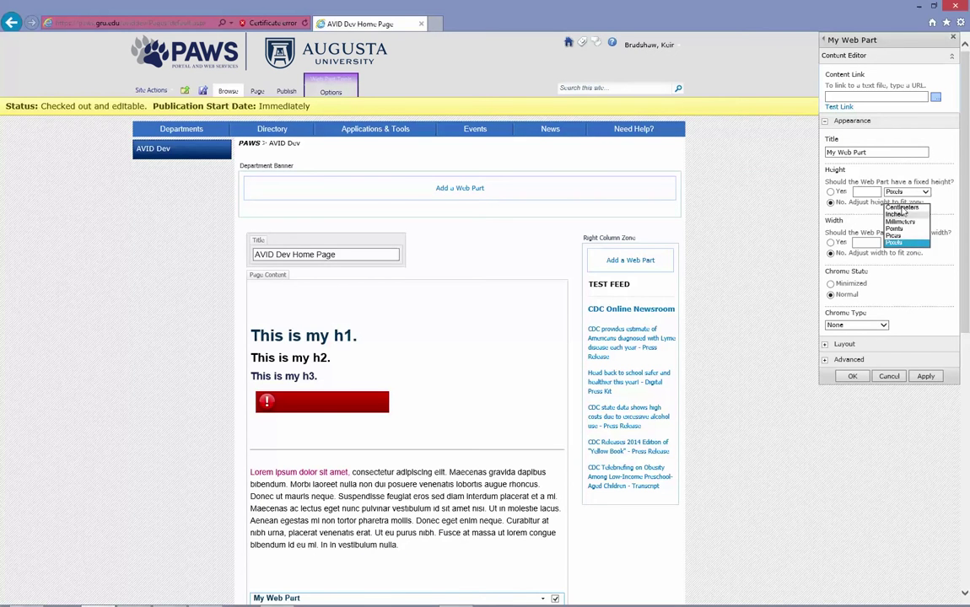
click(924, 279)
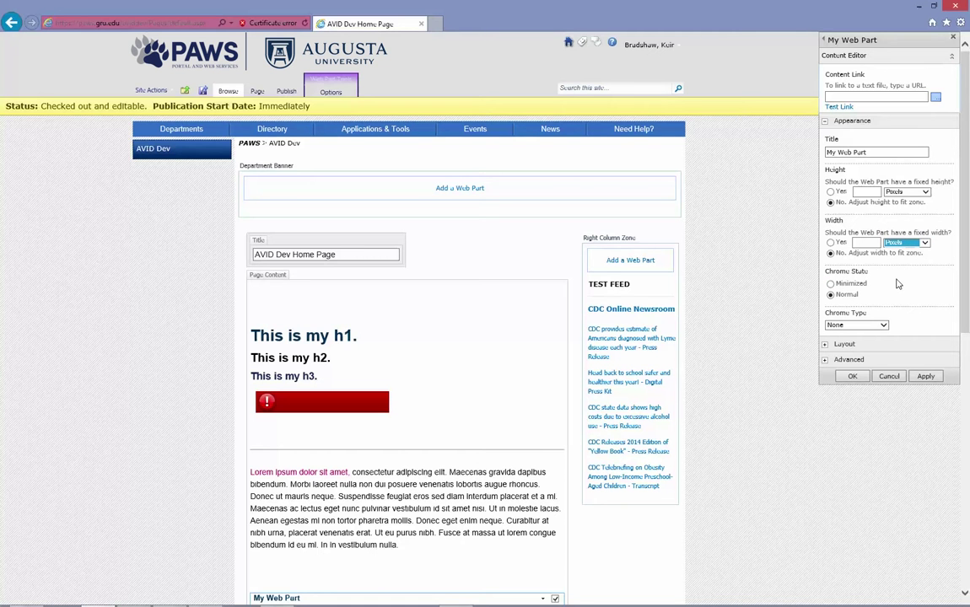
Expand My Web Part's Layout section, keeping the text direction at None.
click(844, 344)
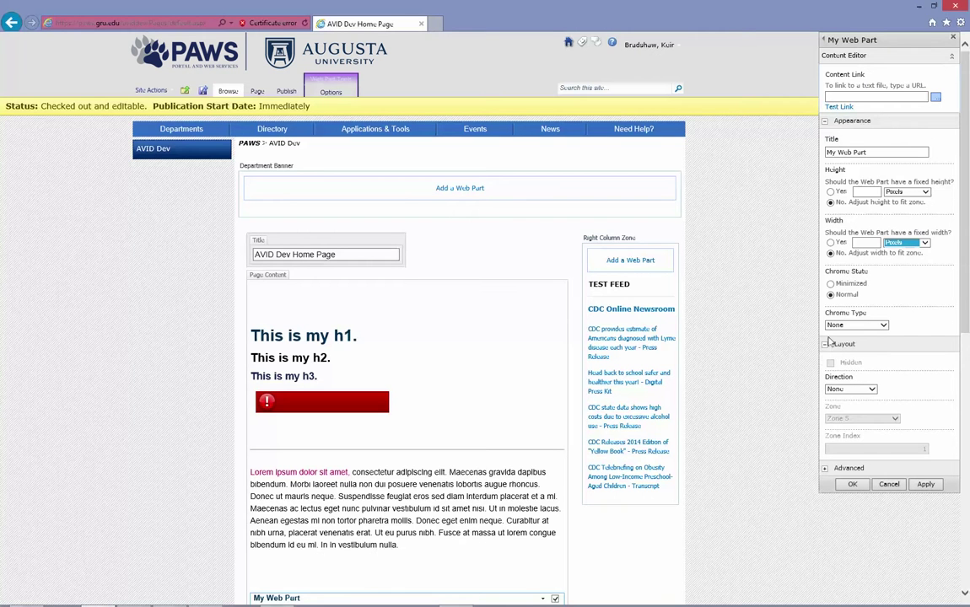
click(843, 391)
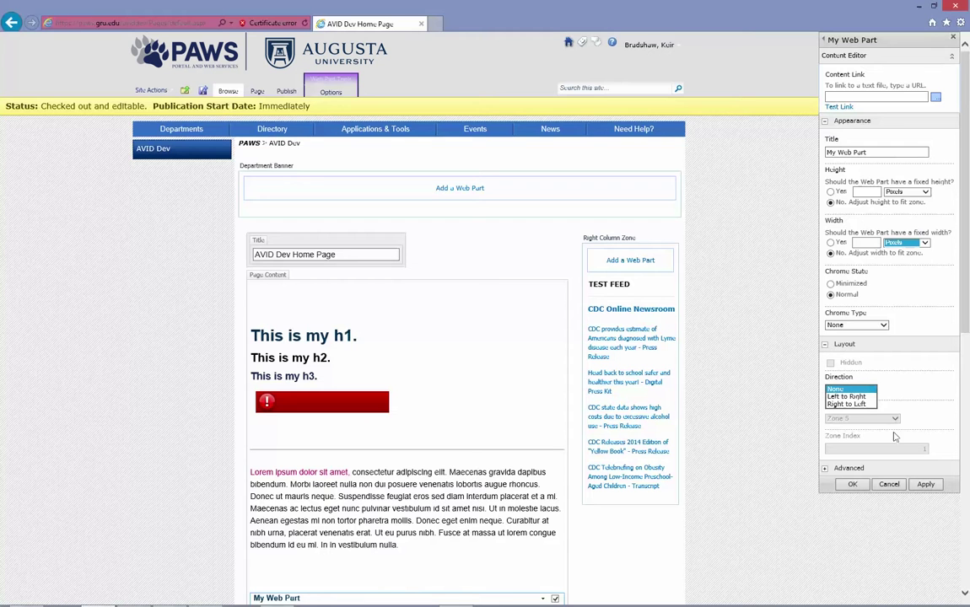
click(926, 408)
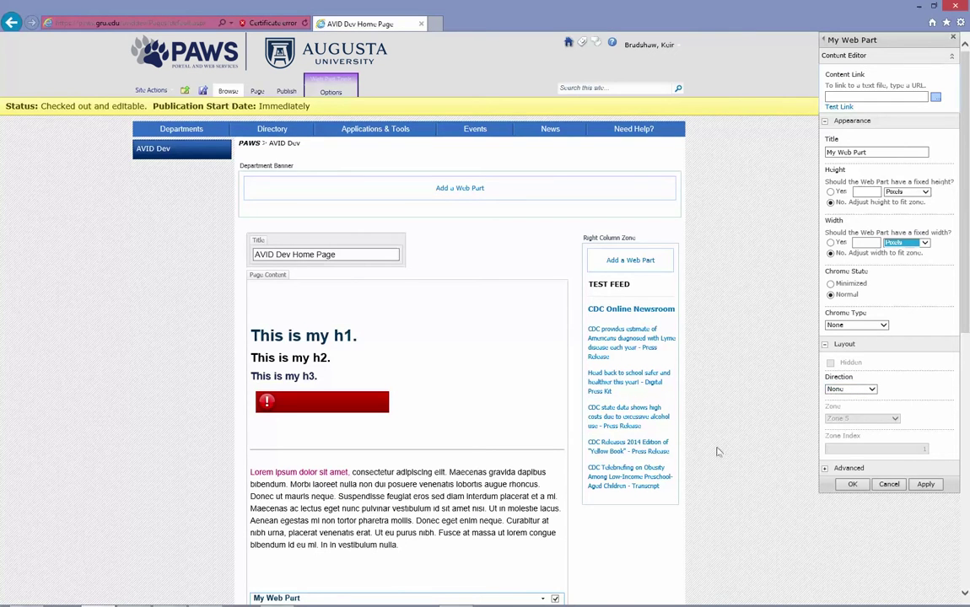
scroll(727, 440, down, 10)
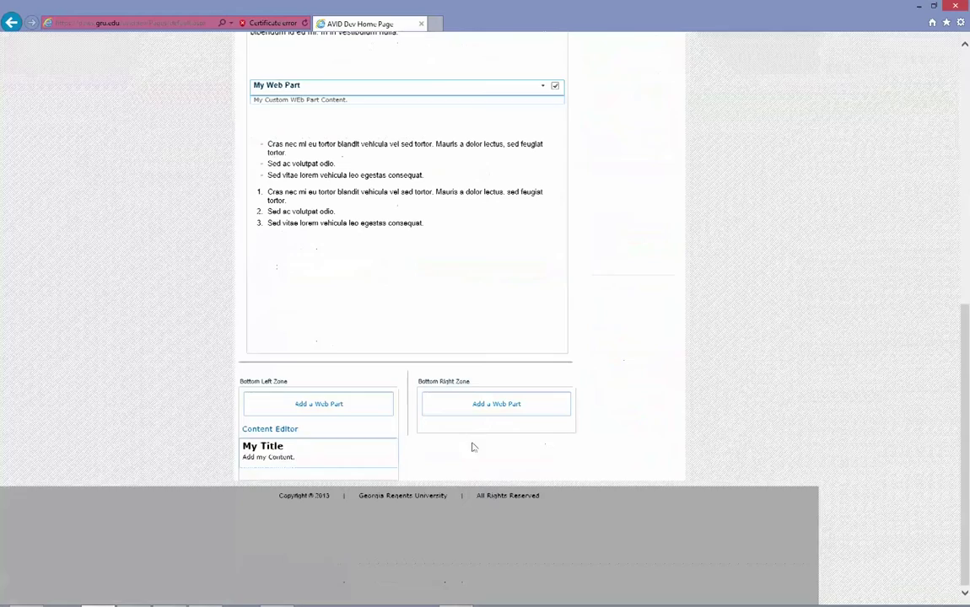
Set the Content Editor web part's zone to Department Banner, apply, and reopen its settings.
click(389, 428)
click(359, 489)
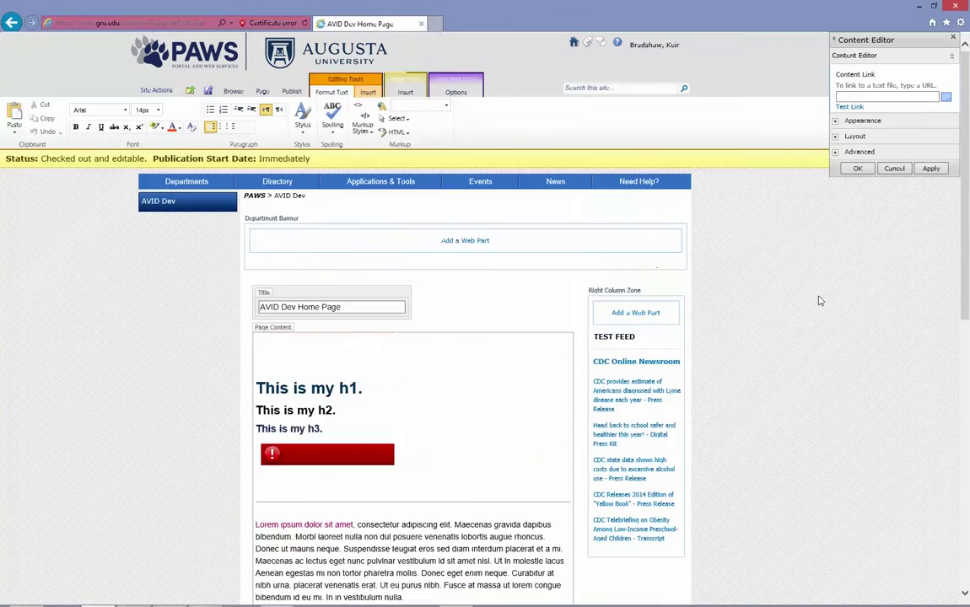
click(850, 136)
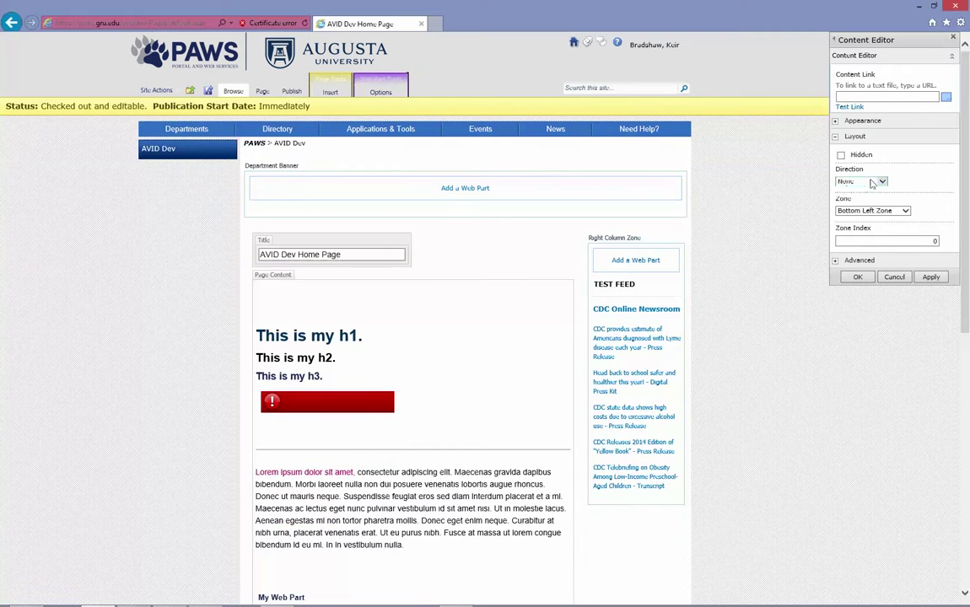
click(869, 182)
click(908, 184)
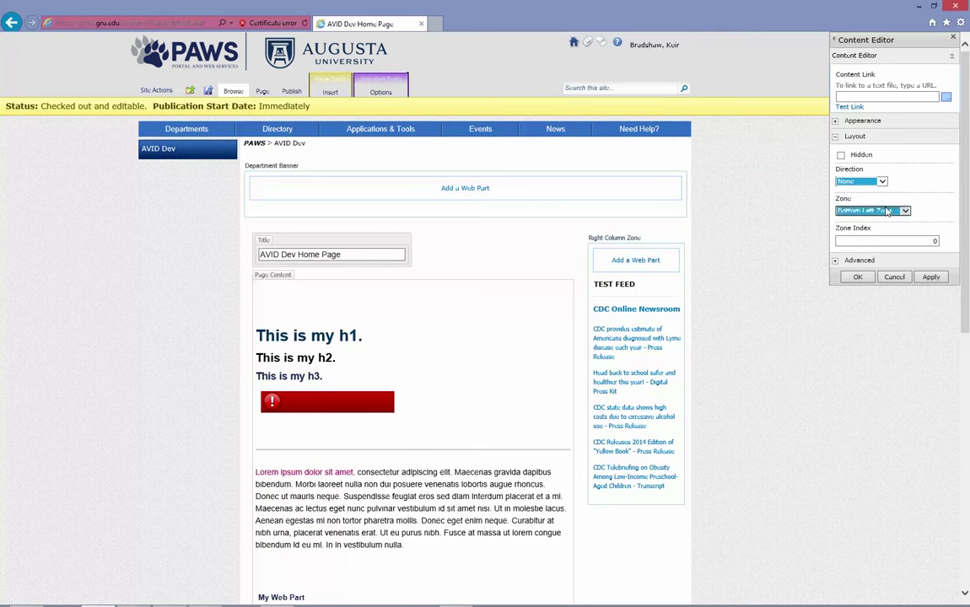
click(893, 211)
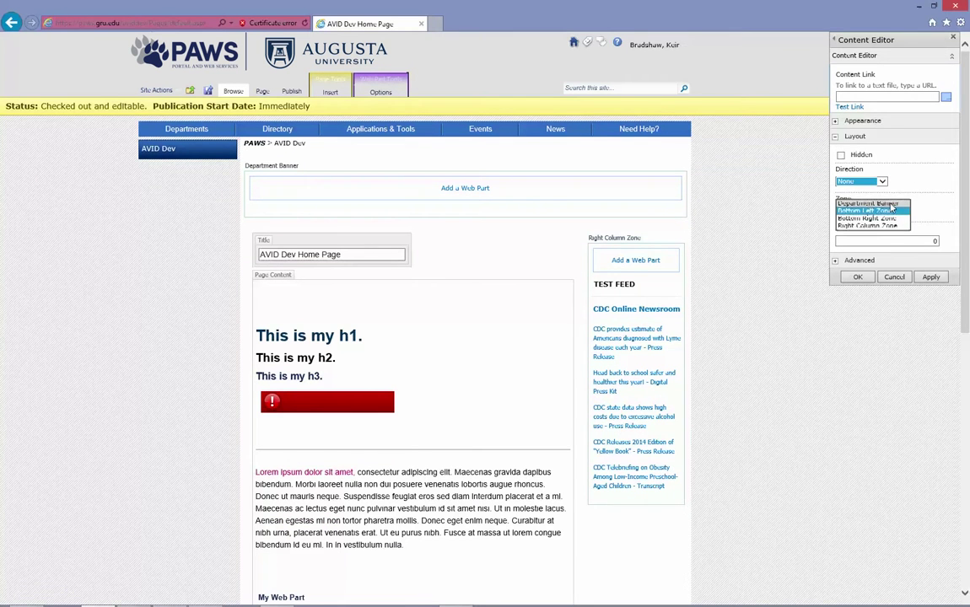
click(867, 204)
click(929, 278)
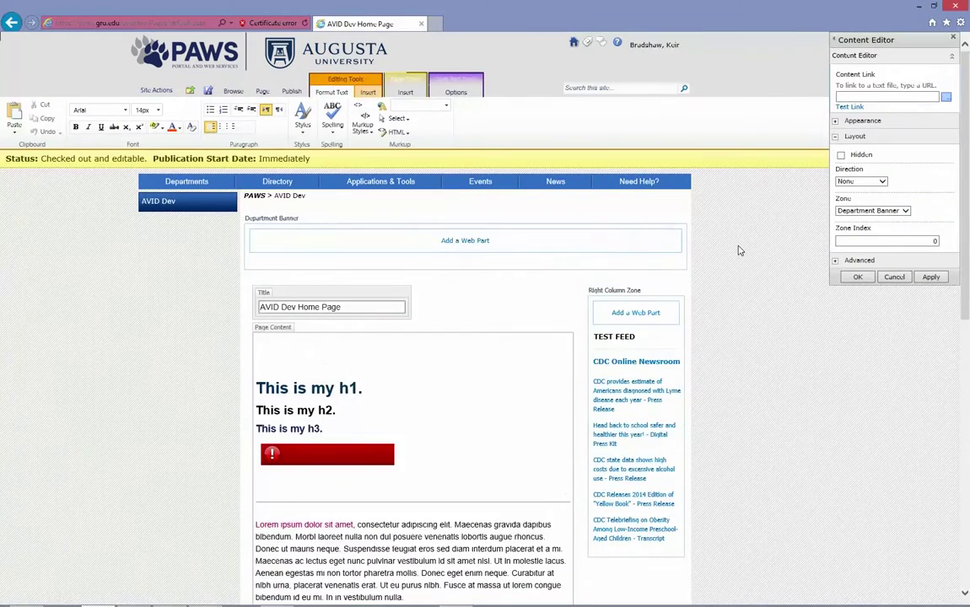
click(856, 277)
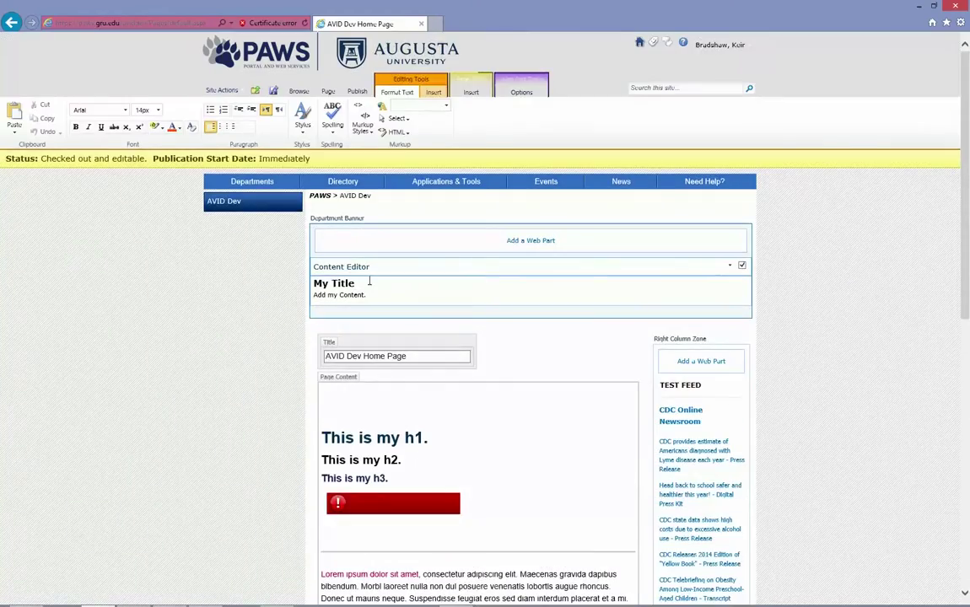
click(729, 266)
click(693, 274)
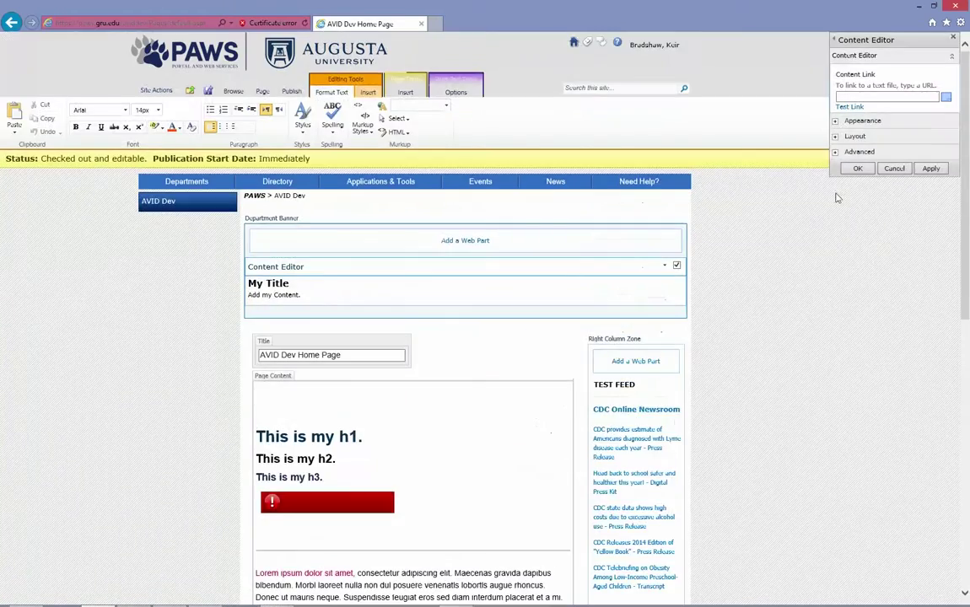
Make the Content Editor non-closable in Advanced settings, apply, then collapse the Advanced section.
click(835, 152)
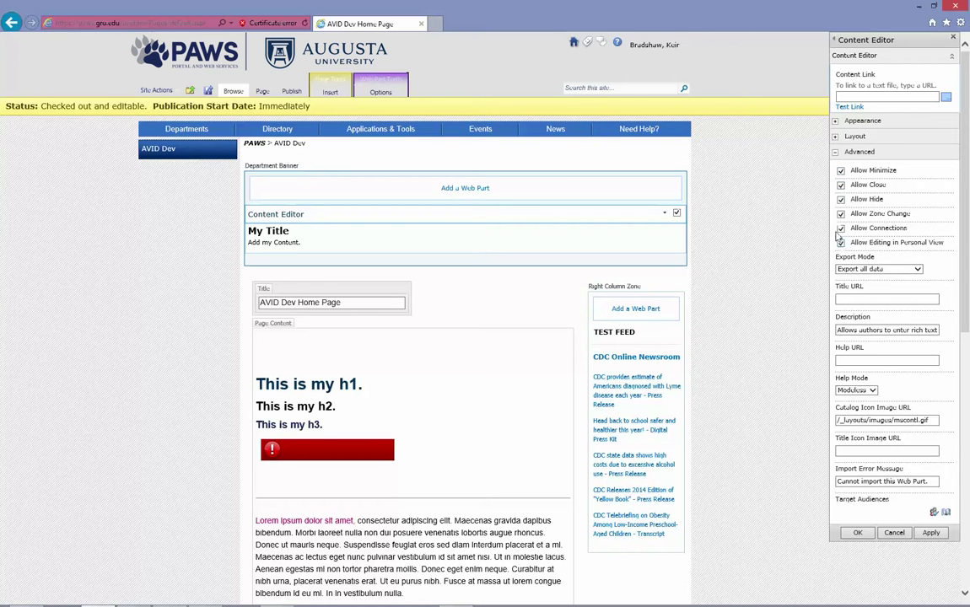
click(841, 186)
click(930, 532)
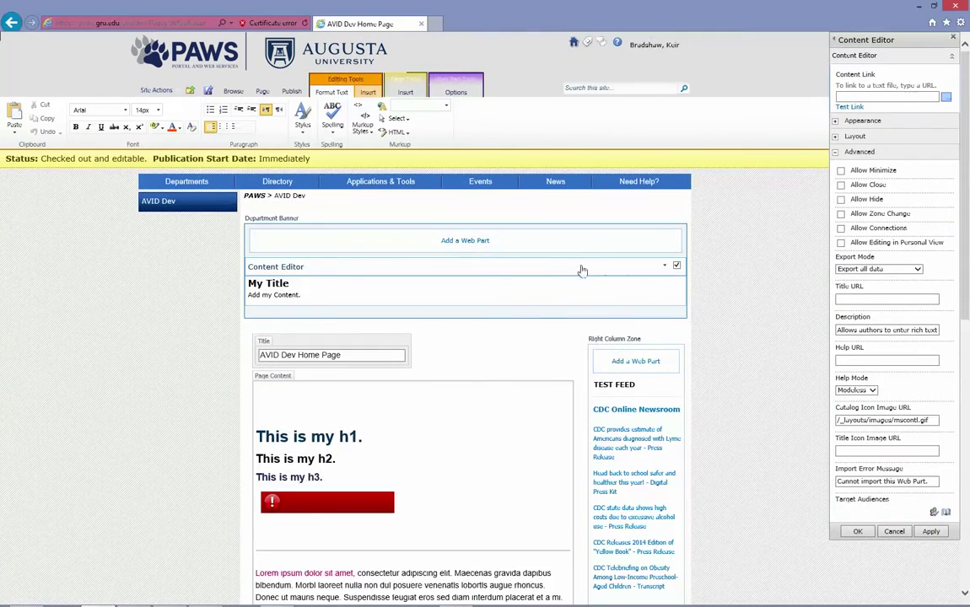
click(665, 266)
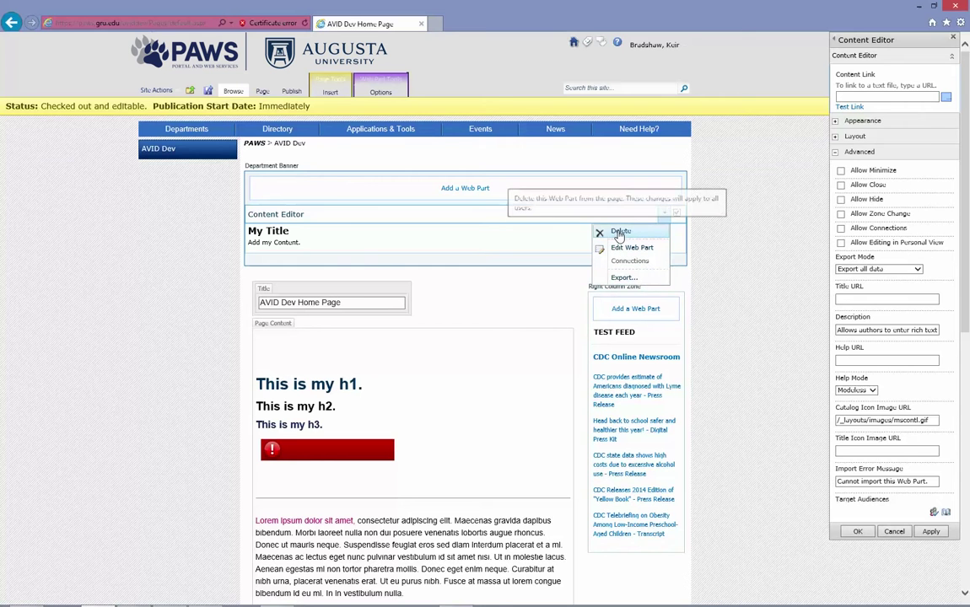
click(939, 287)
scroll(938, 278, down, 1)
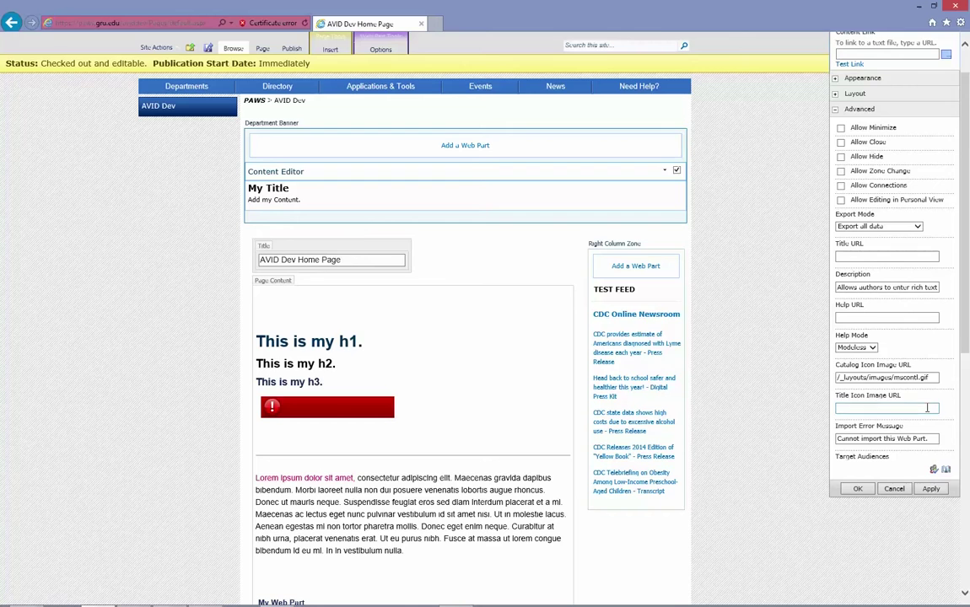
scroll(927, 408, up, 1)
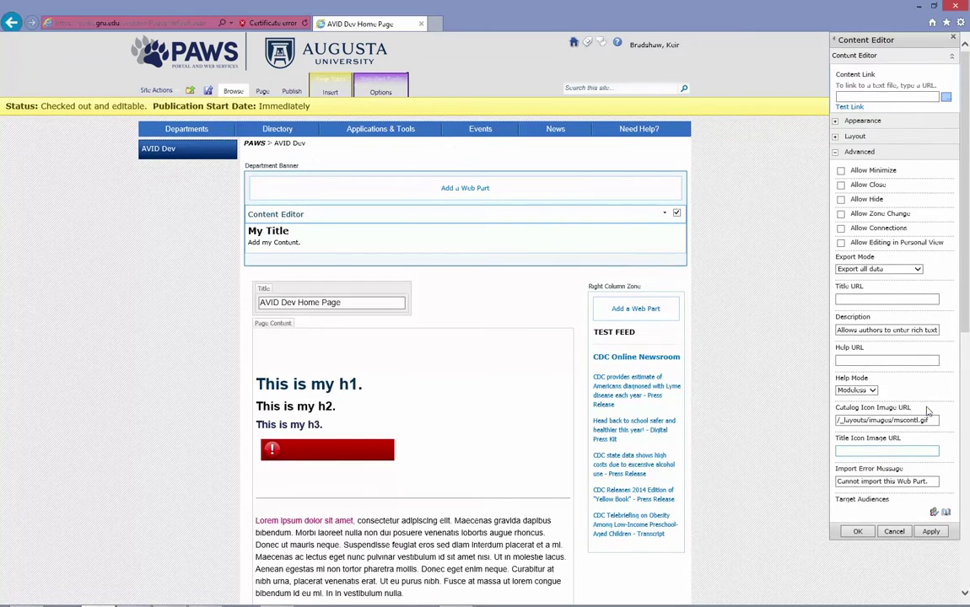
click(836, 153)
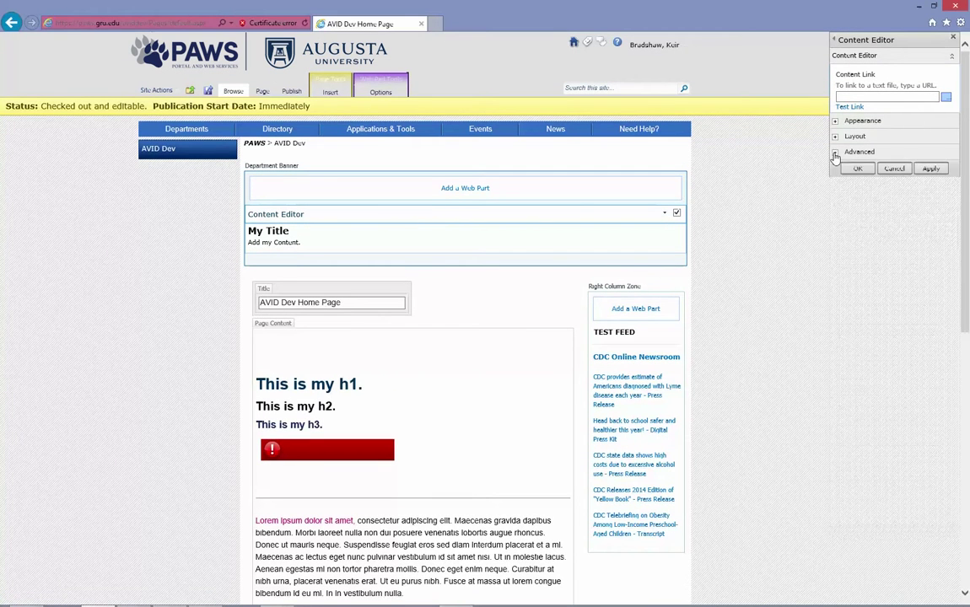
Add the GilesH Projects You Tube Web Part to Department Banner, allowing all content and reloading.
click(456, 192)
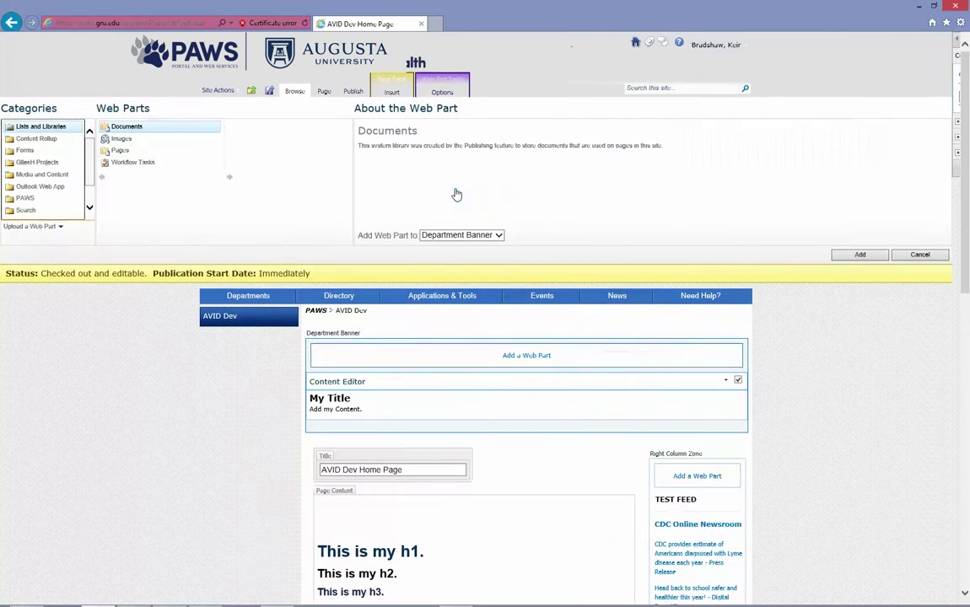
click(34, 162)
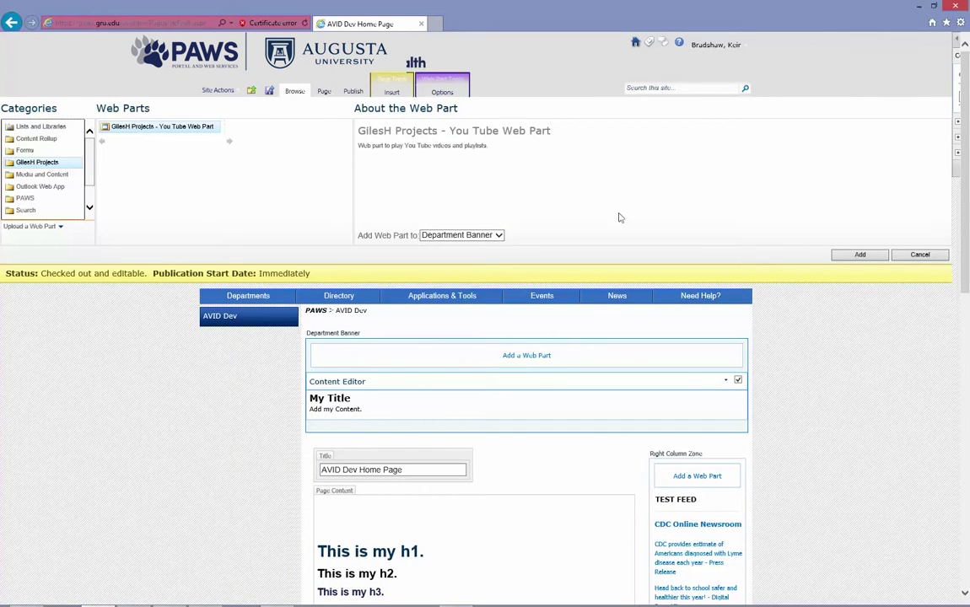
click(862, 257)
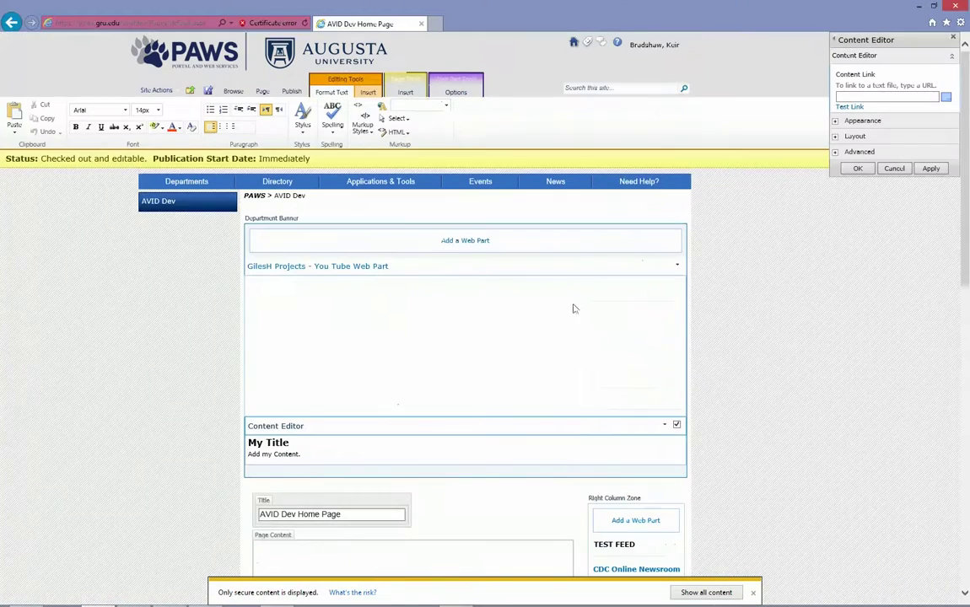
click(707, 592)
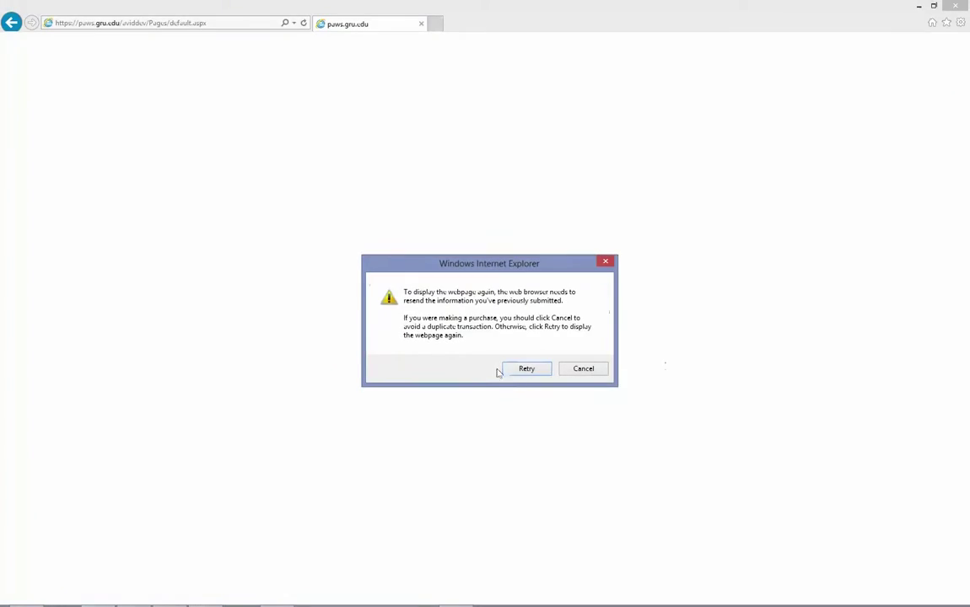
click(524, 368)
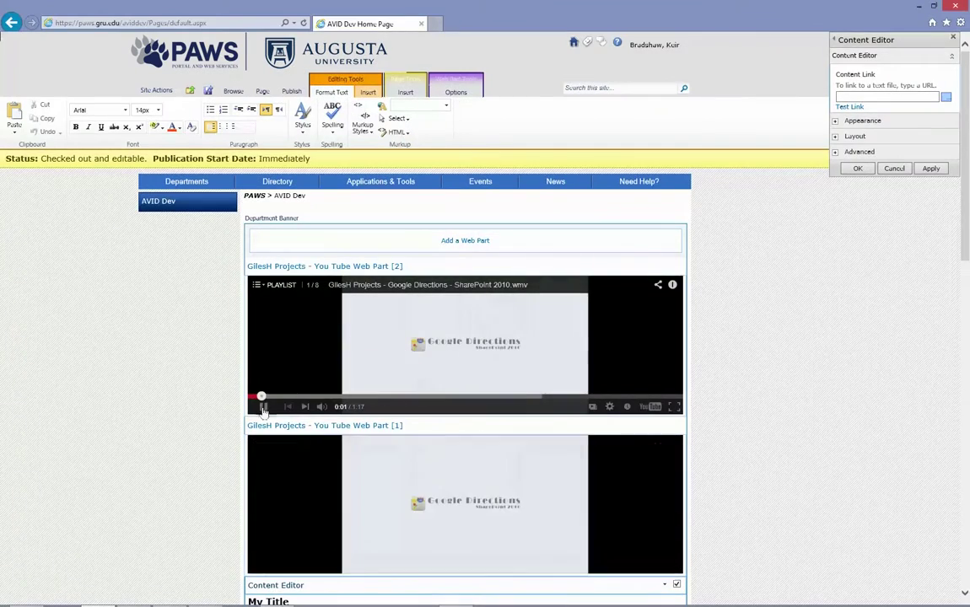
click(680, 268)
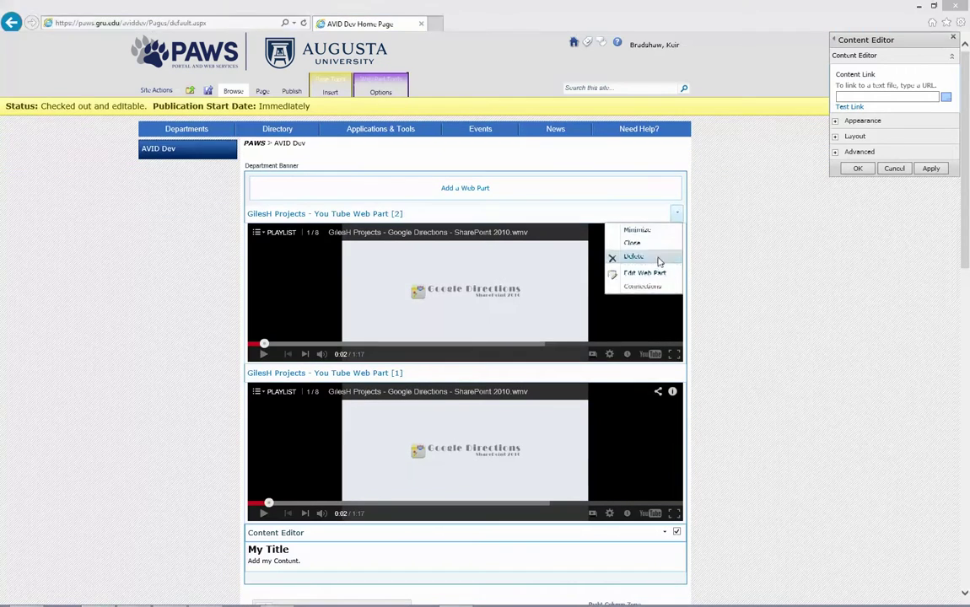
Delete the duplicate You Tube web part, dismiss the security warning, and edit the remaining one.
click(654, 256)
click(541, 352)
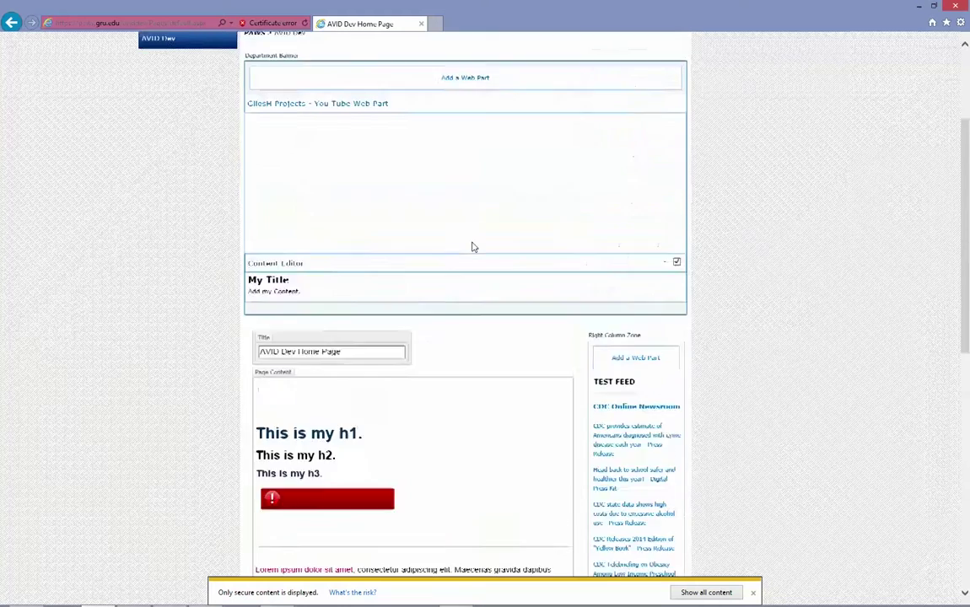
click(753, 594)
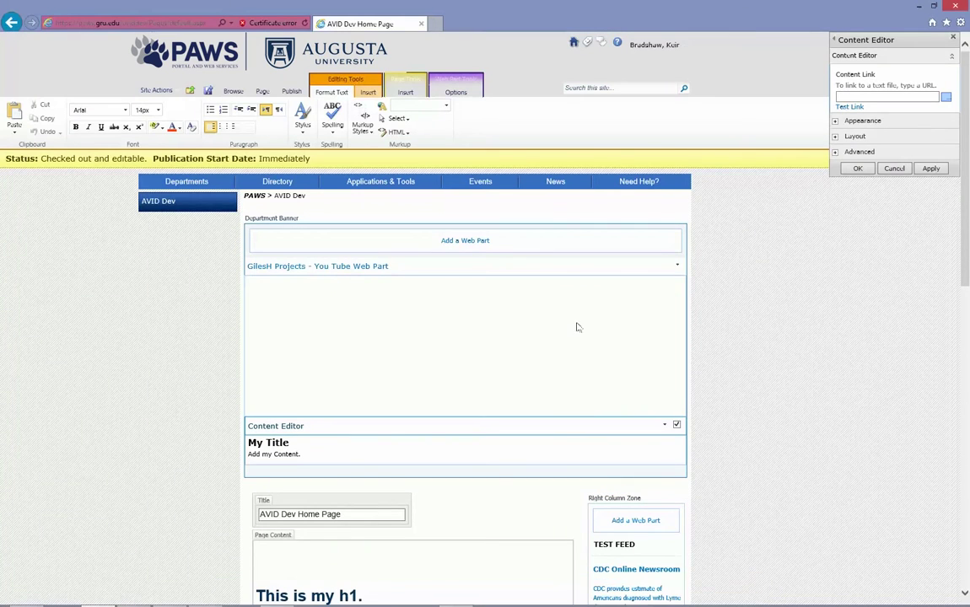
click(678, 268)
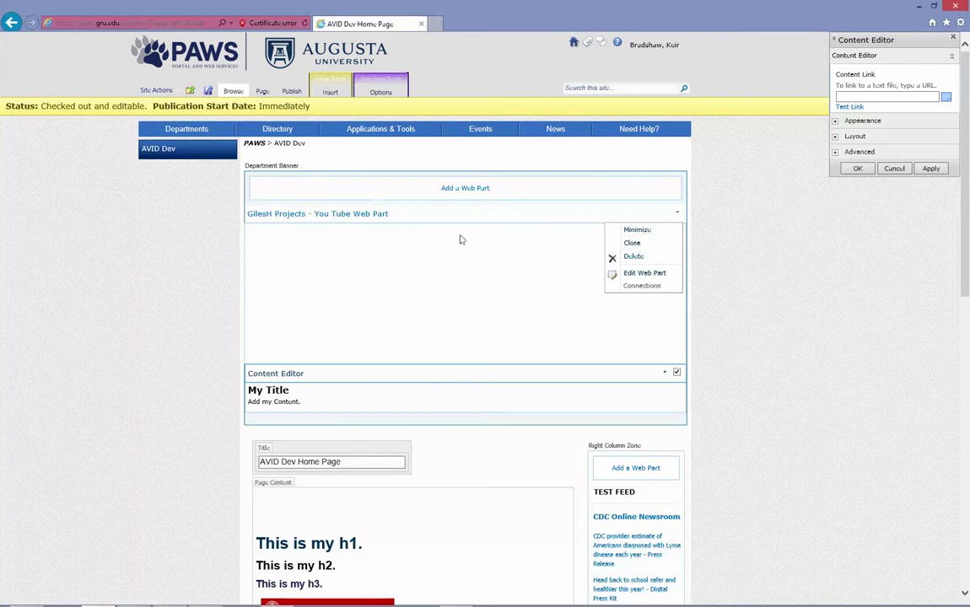
click(665, 275)
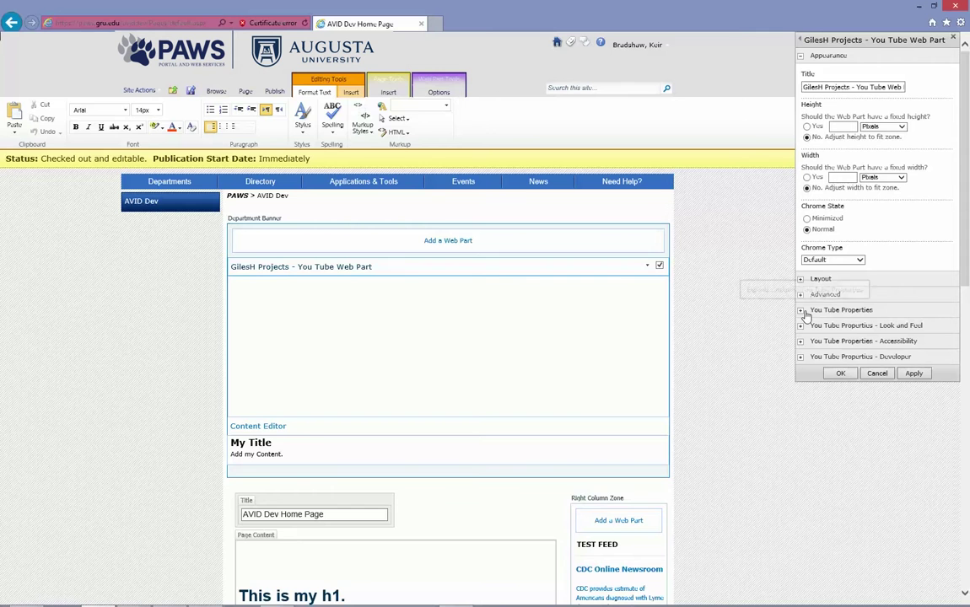
Review the You Tube Properties, close the settings, and pause the playing video.
click(801, 311)
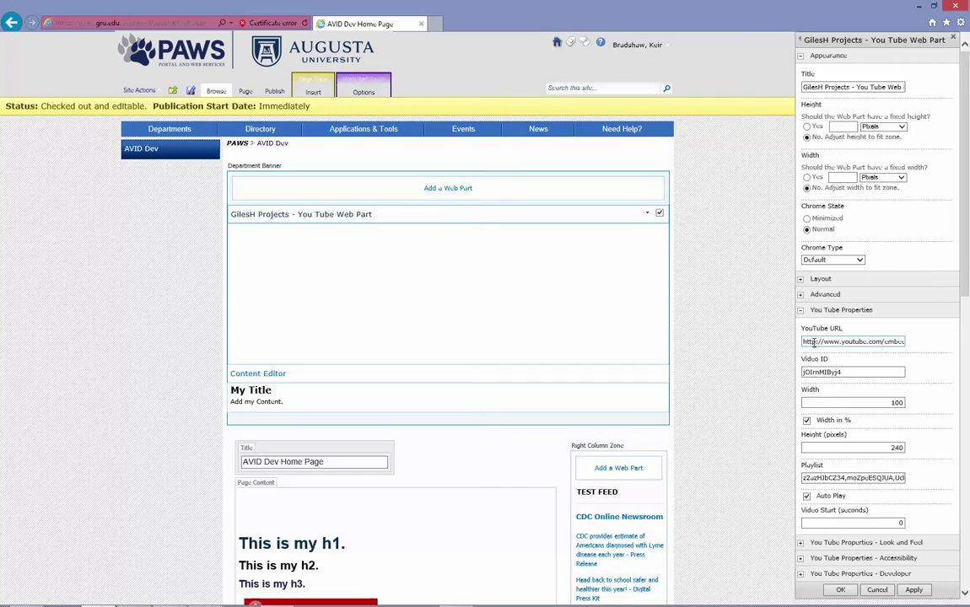
click(814, 342)
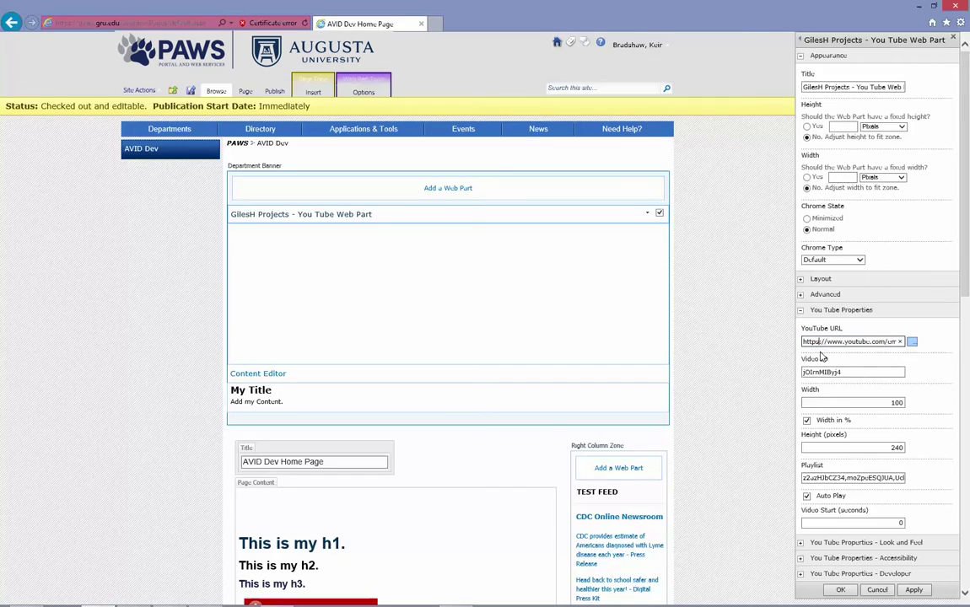
scroll(913, 490, down, 3)
click(841, 419)
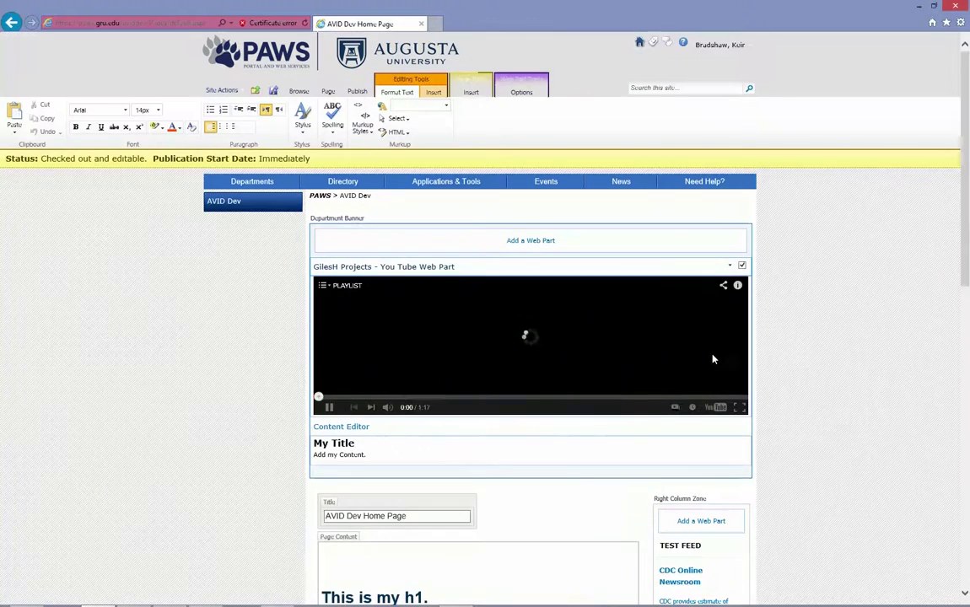
click(328, 407)
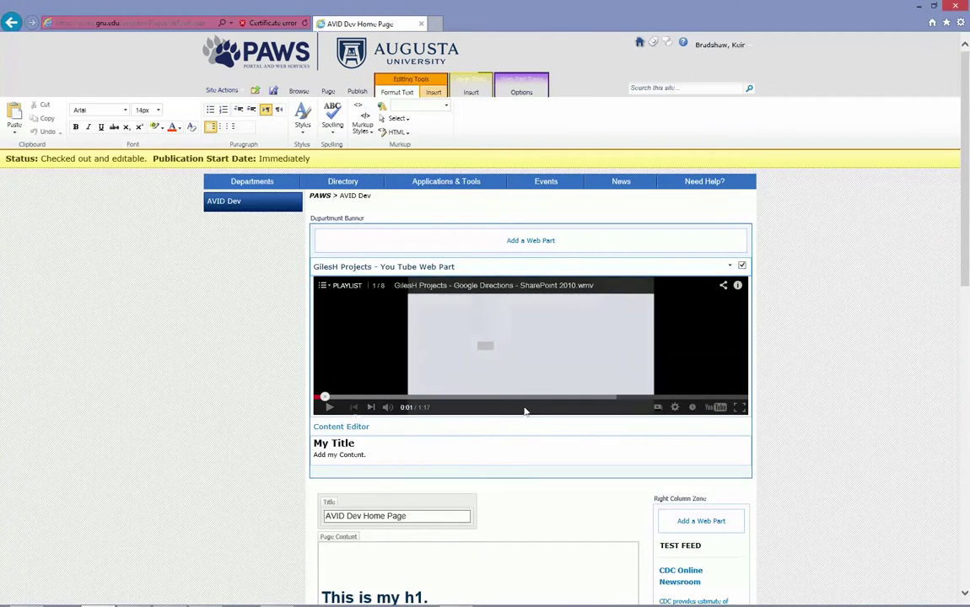
Reopen the You Tube web part's settings, uncheck Auto Play, and confirm with OK.
click(730, 265)
click(700, 274)
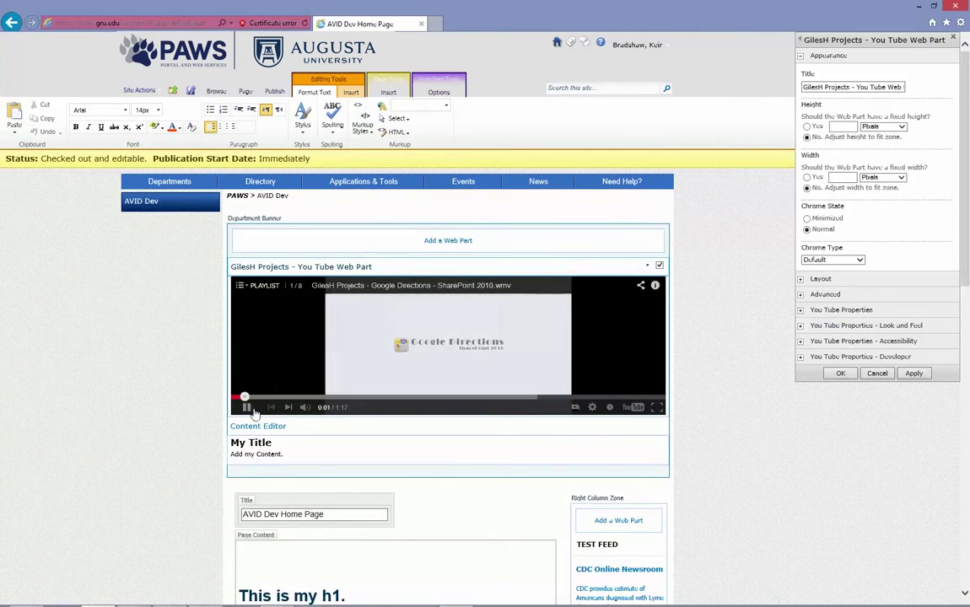
click(802, 311)
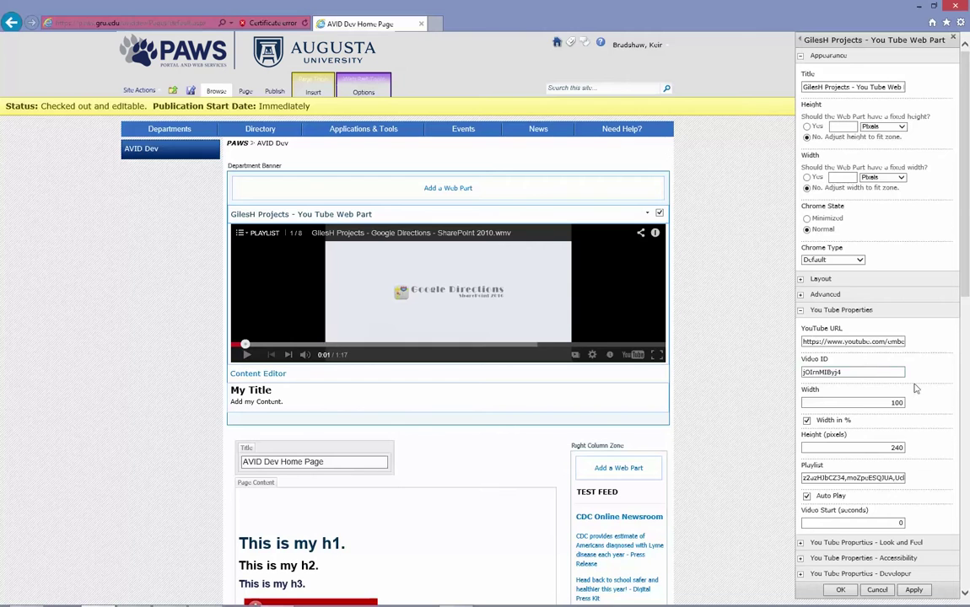
scroll(915, 388, down, 2)
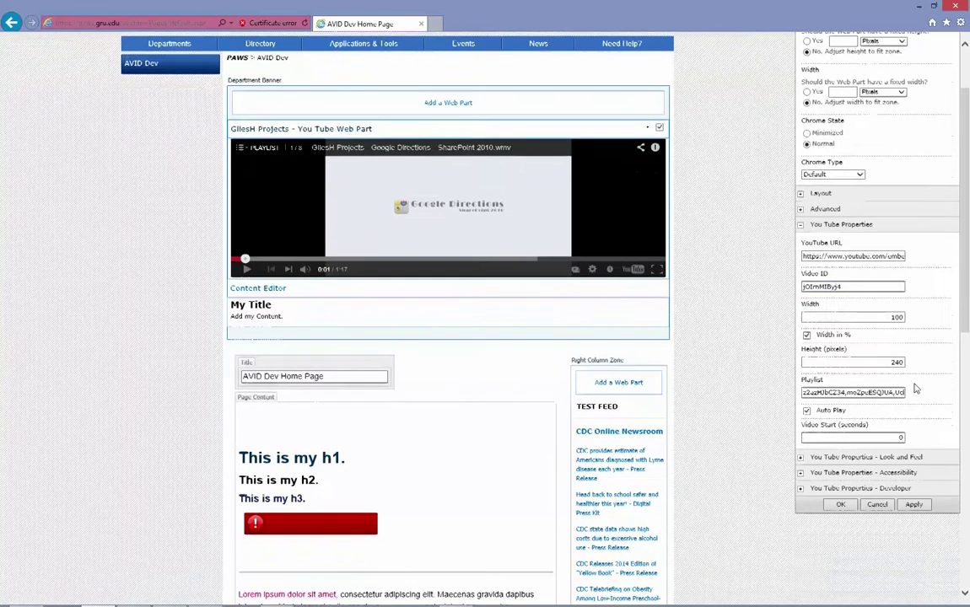
click(807, 411)
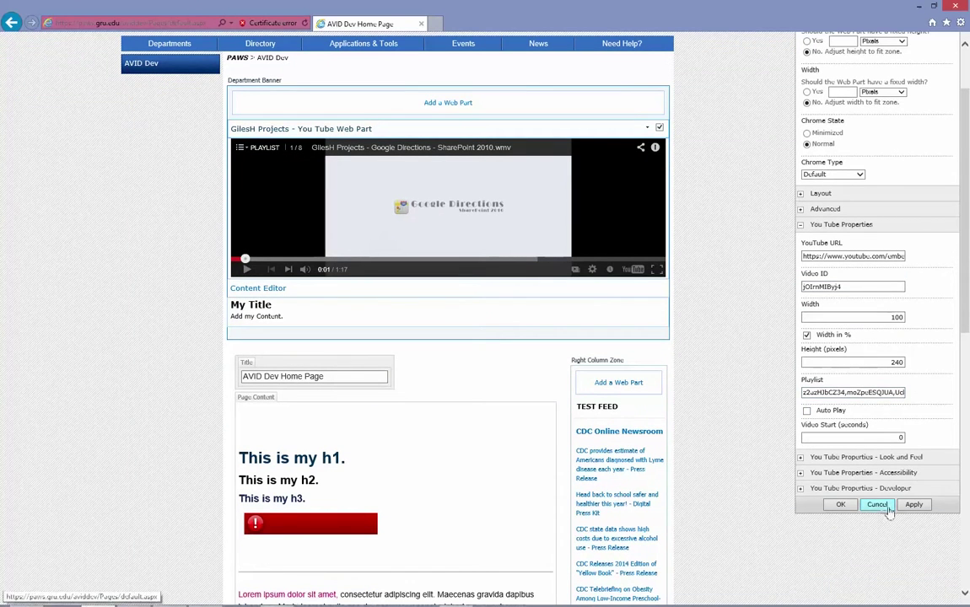
click(840, 505)
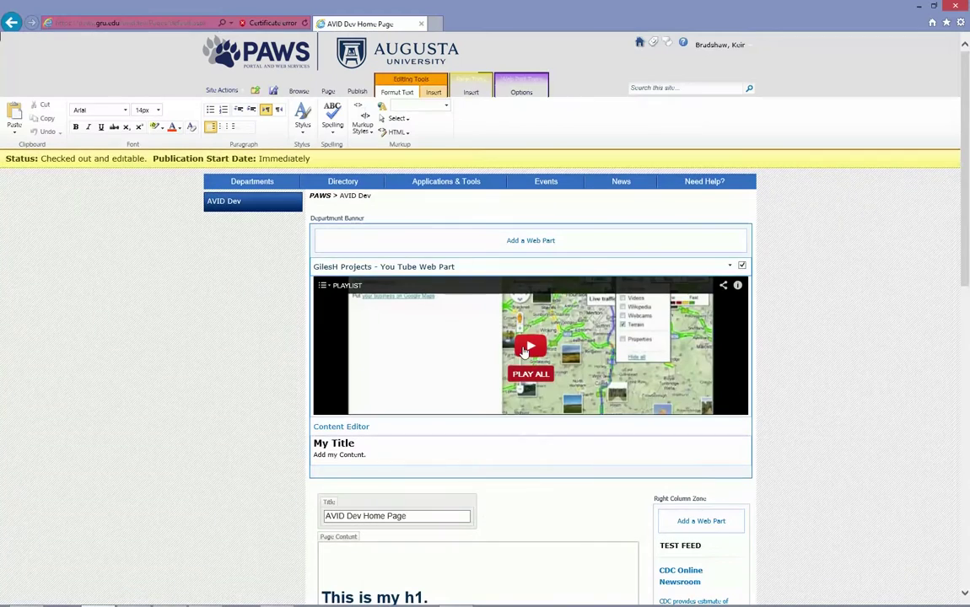
Reopen the You Tube Web Part's settings and browse its Developer, Accessibility and Look and Feel sections.
click(729, 266)
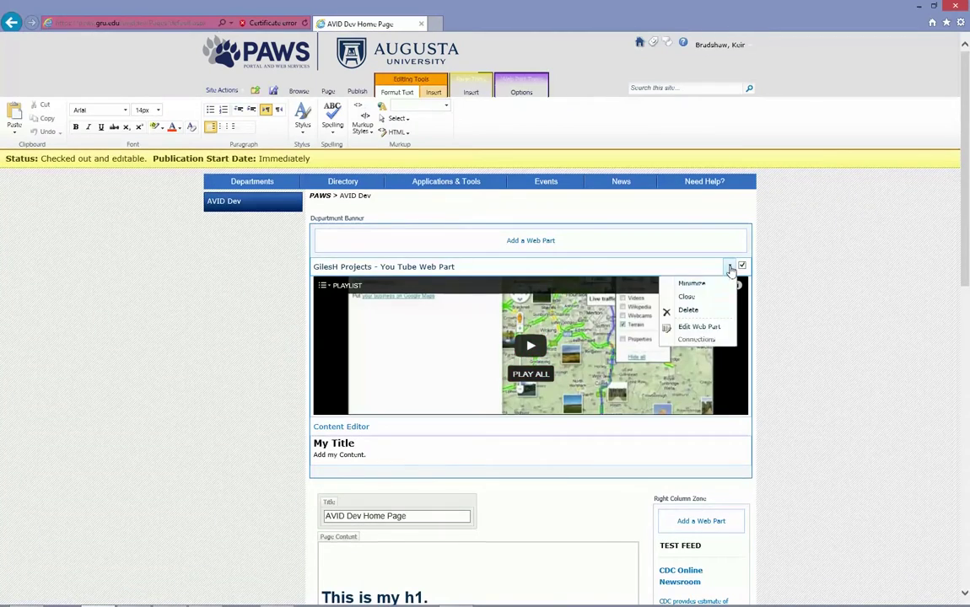
click(695, 274)
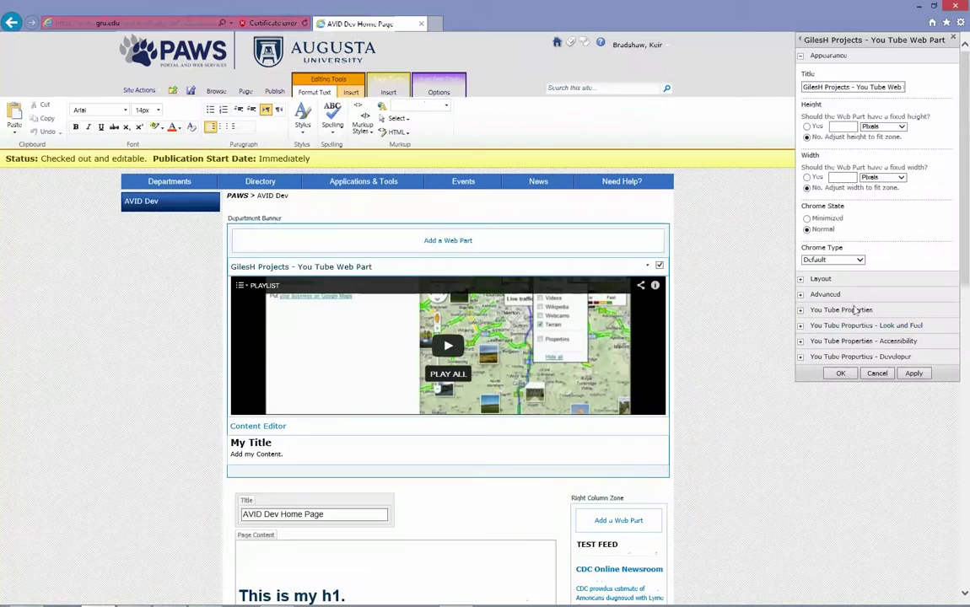
click(800, 357)
click(800, 357)
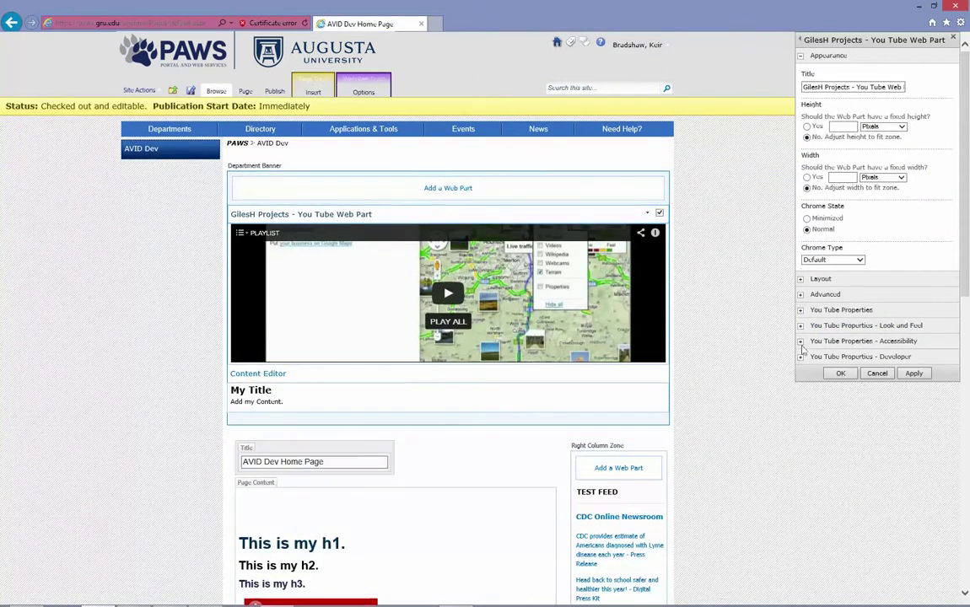
click(801, 343)
click(802, 342)
click(801, 328)
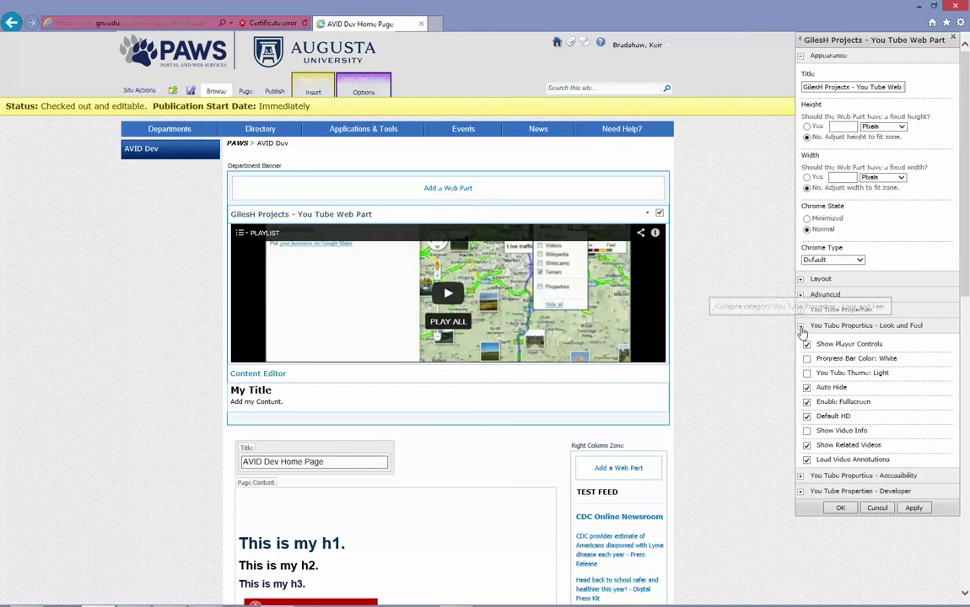
click(802, 329)
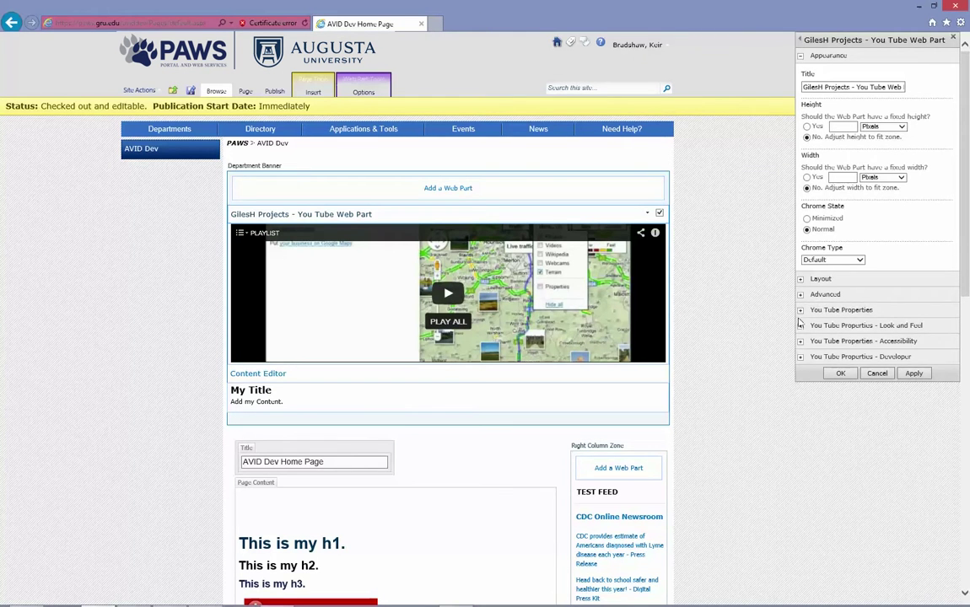